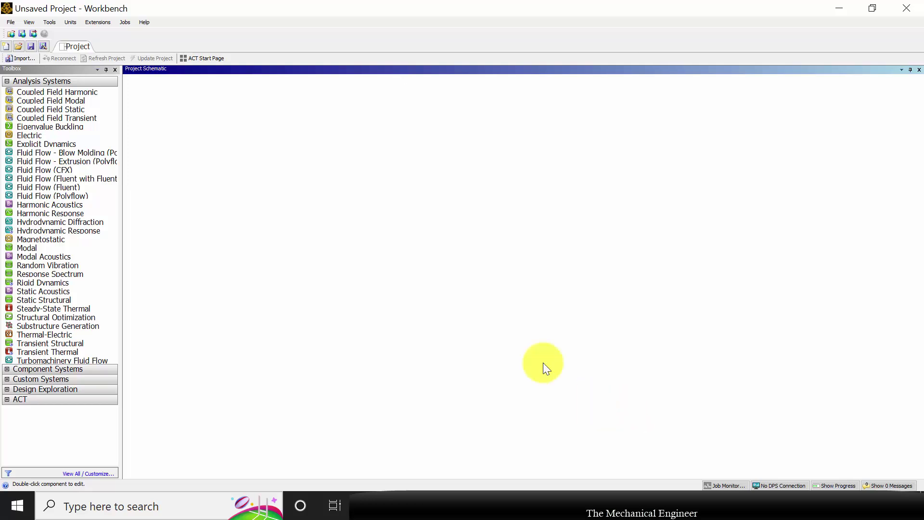
Add a Static Structural analysis system to the Project Schematic, keeping its default name
left_click(32, 100)
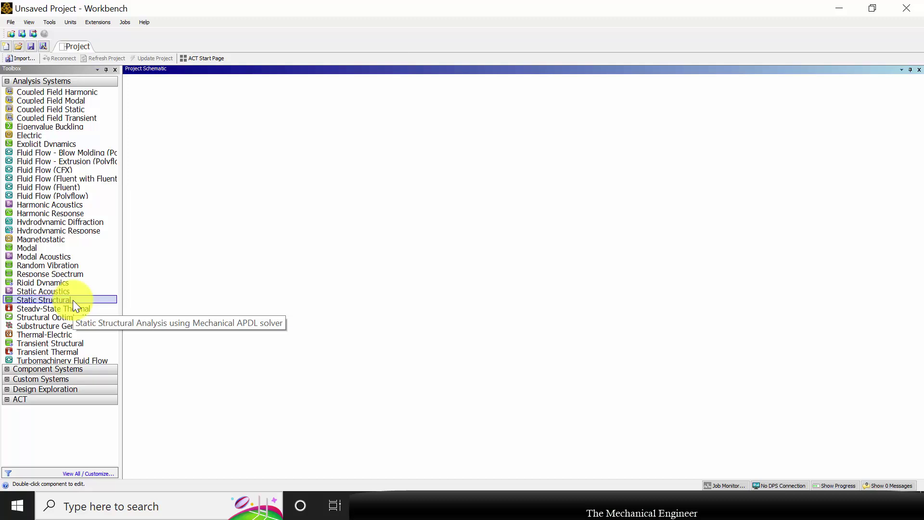
left_click_drag(73, 300, 192, 145)
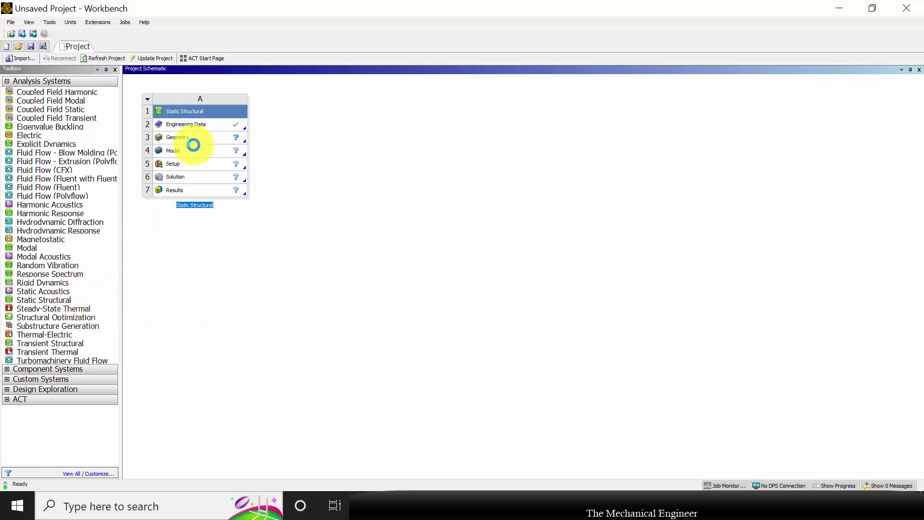
left_click(218, 226)
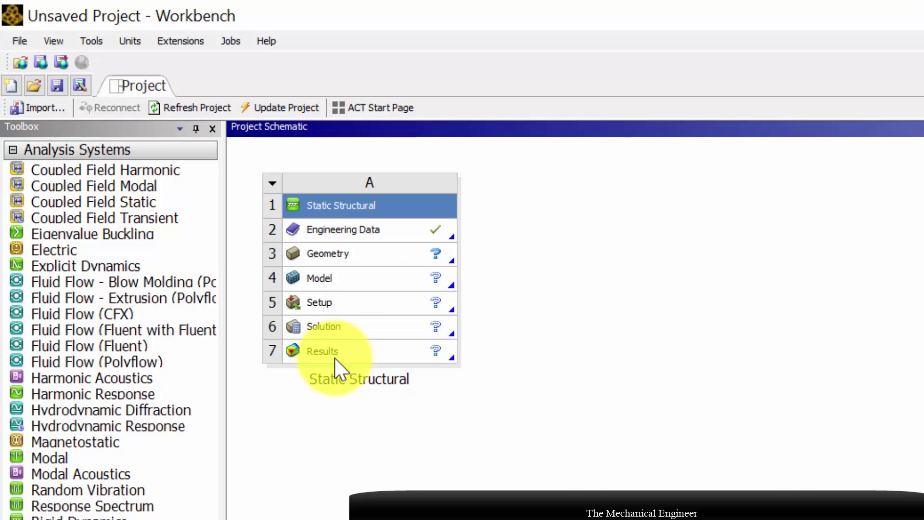
Edit Engineering Data and add a new material named MAT1
left_click(353, 228)
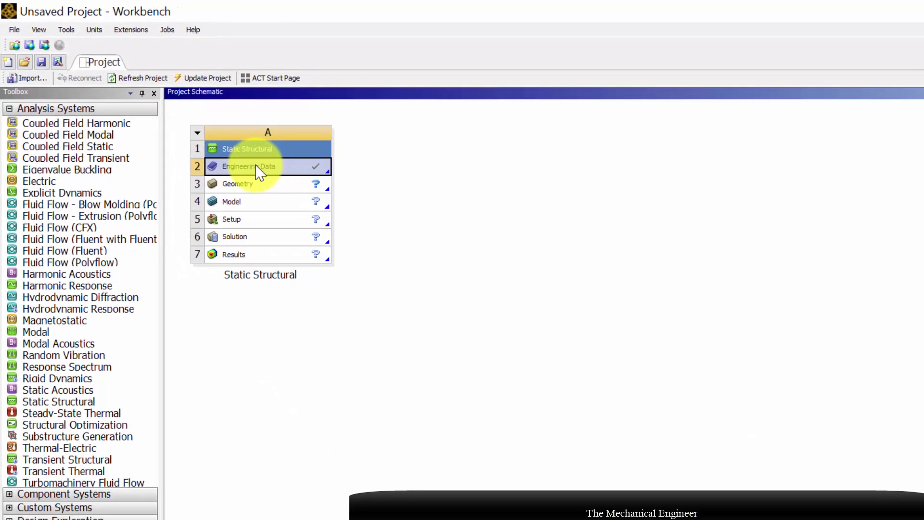
right_click(191, 125)
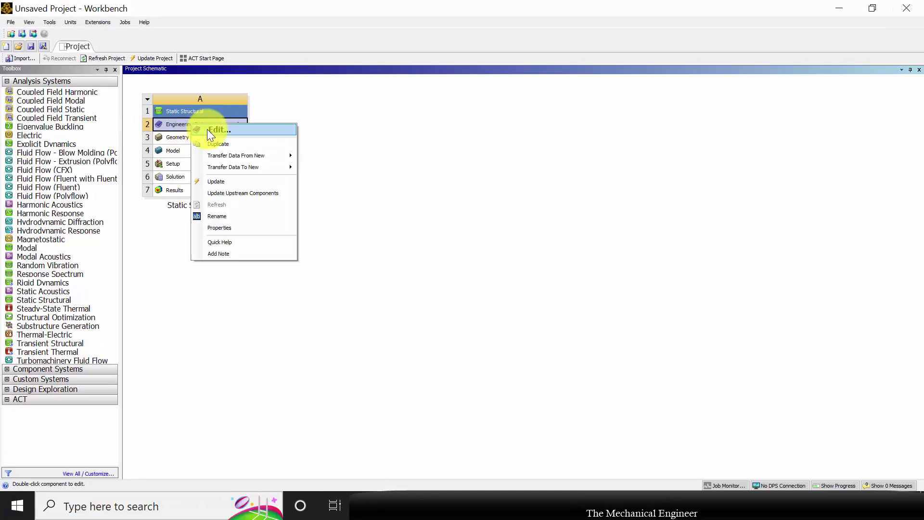
left_click(207, 129)
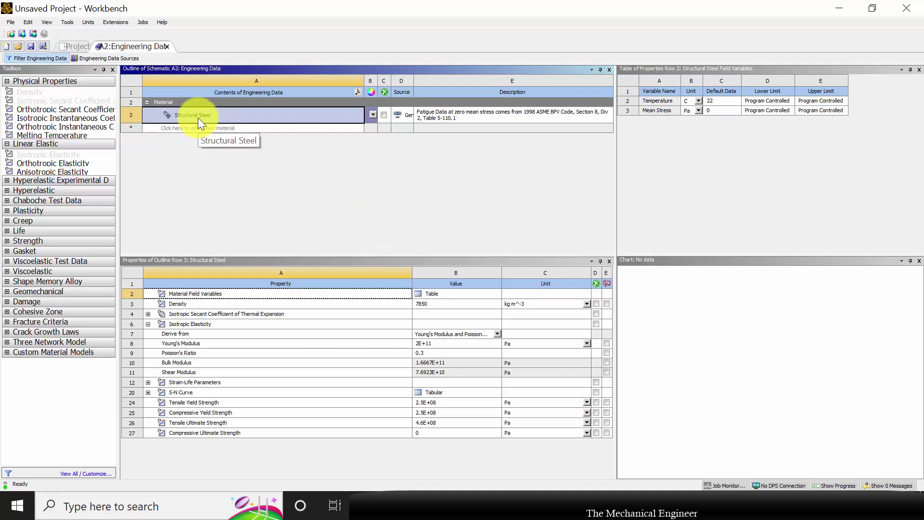
left_click(224, 129)
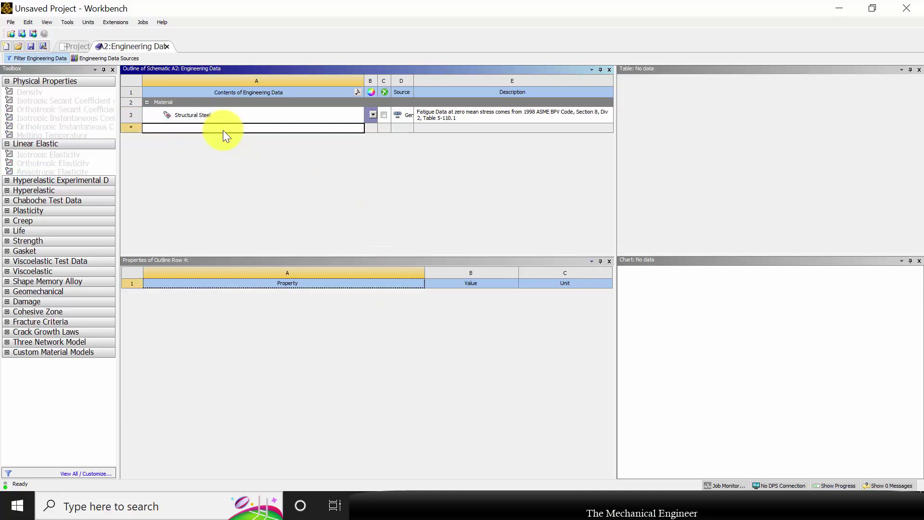
type("MAT1")
key("Return")
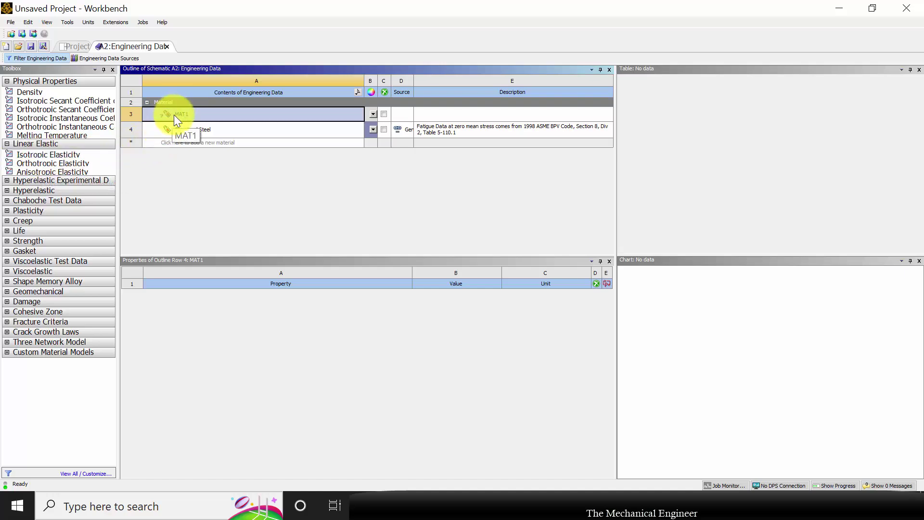
Give MAT1 Isotropic Elasticity with Young's modulus 210e9 Pa and Poisson's ratio 0.3
left_click(44, 152)
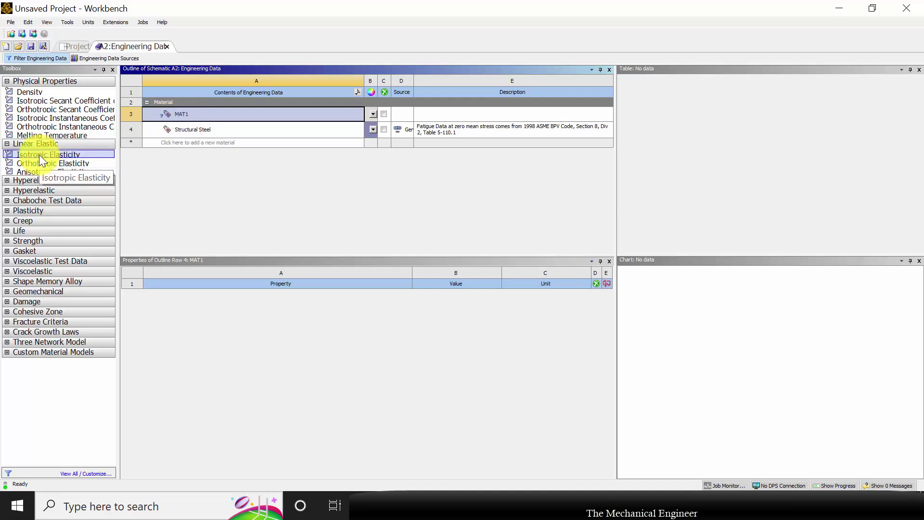
left_click_drag(39, 154, 164, 113)
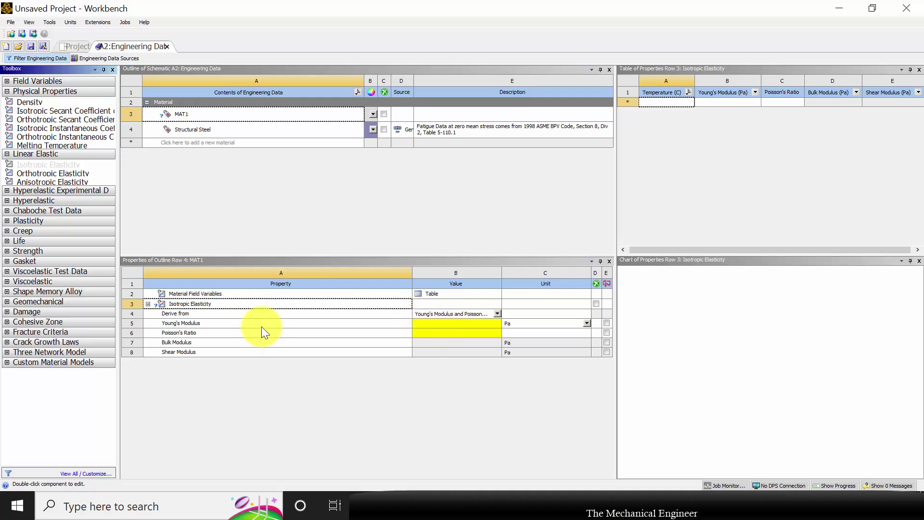
left_click(434, 326)
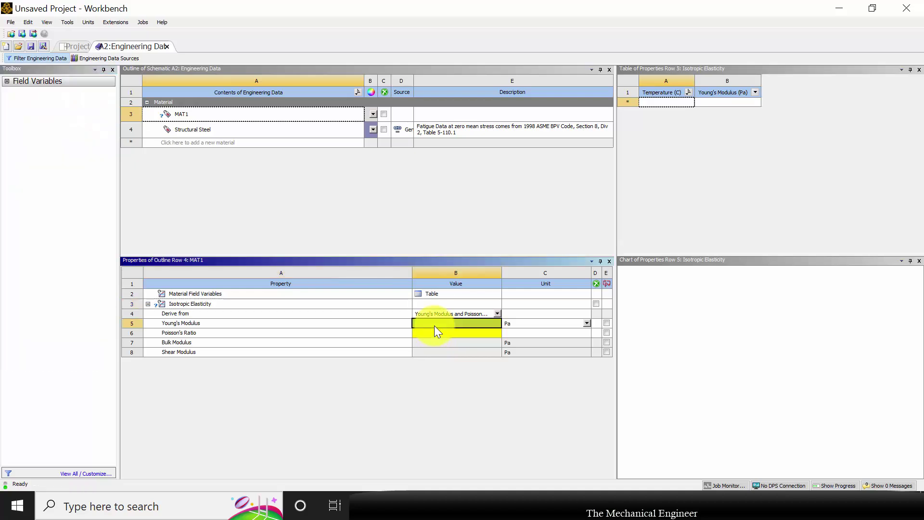
type("210e9")
key("Return")
type("0")
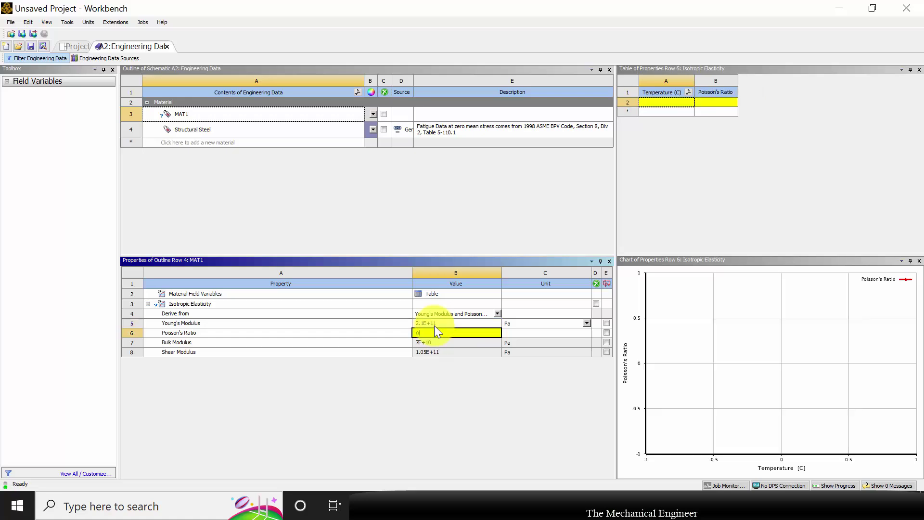
type(".3")
key("Return")
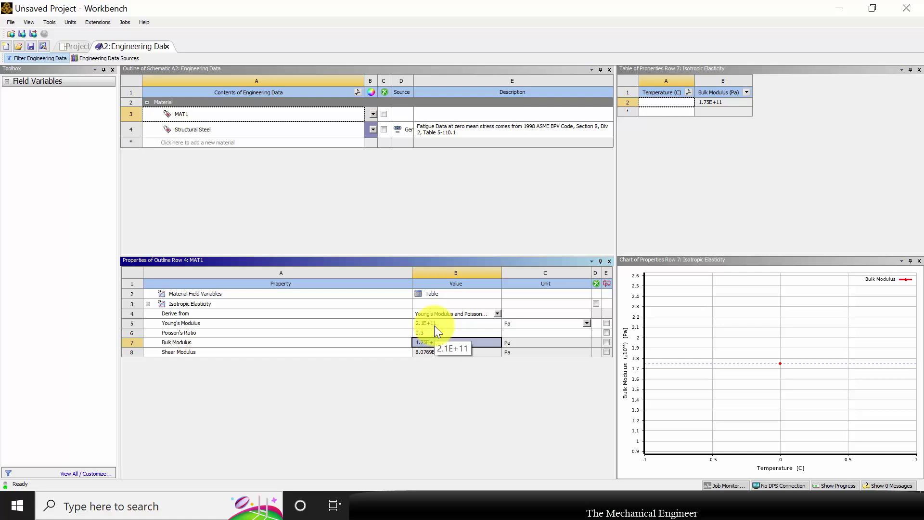
left_click(76, 47)
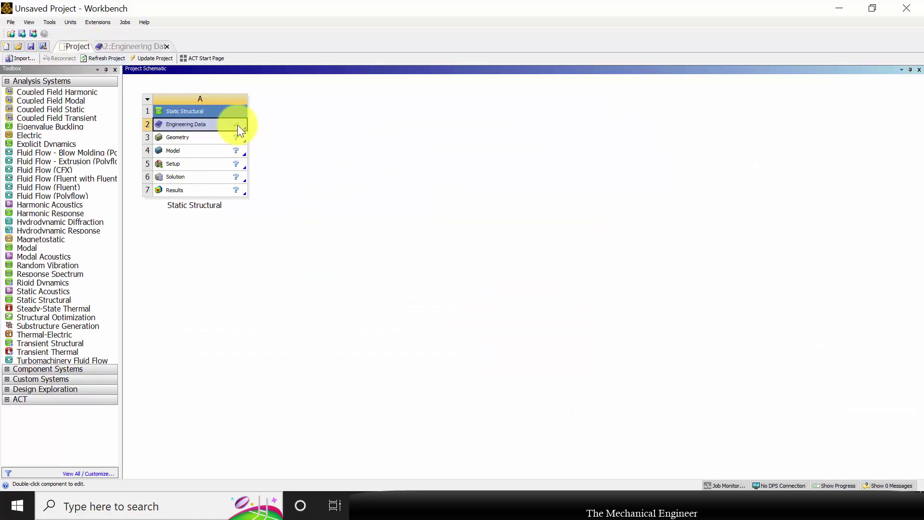
Create a new DesignModeler geometry from the system's Geometry cell
left_click(190, 137)
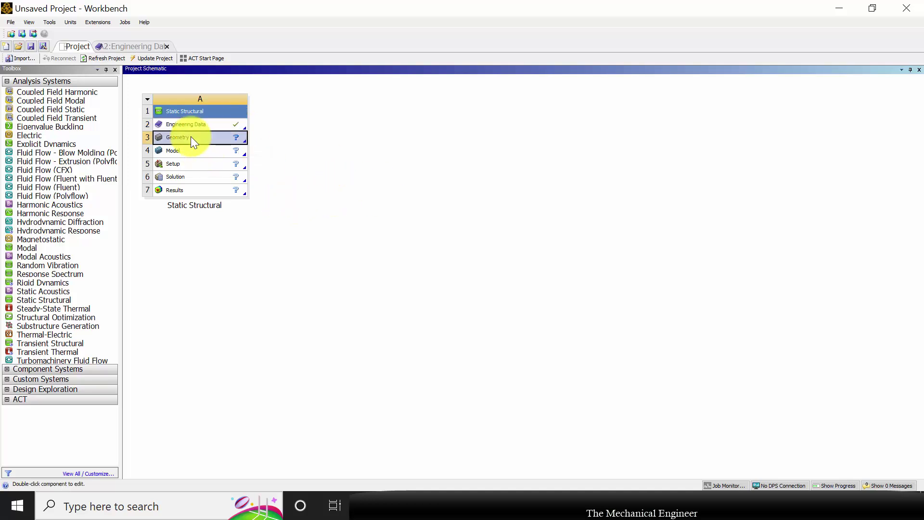
right_click(191, 137)
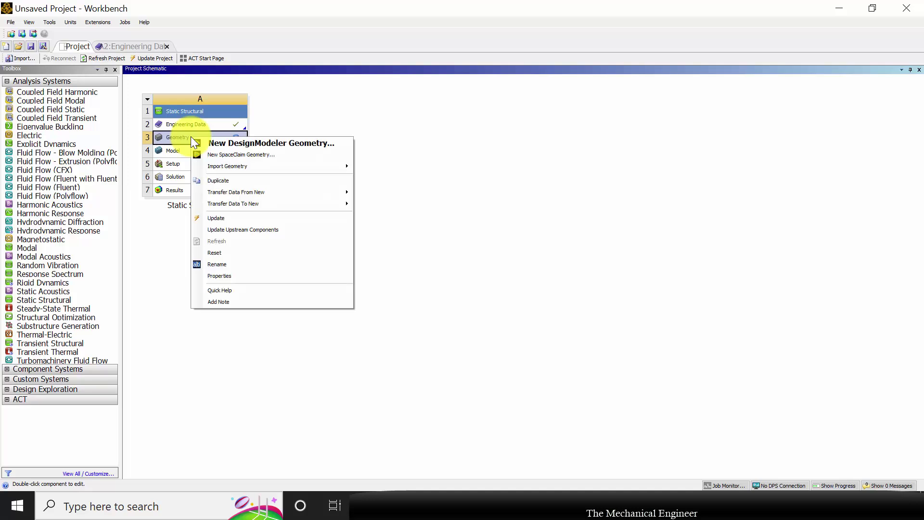
left_click(293, 151)
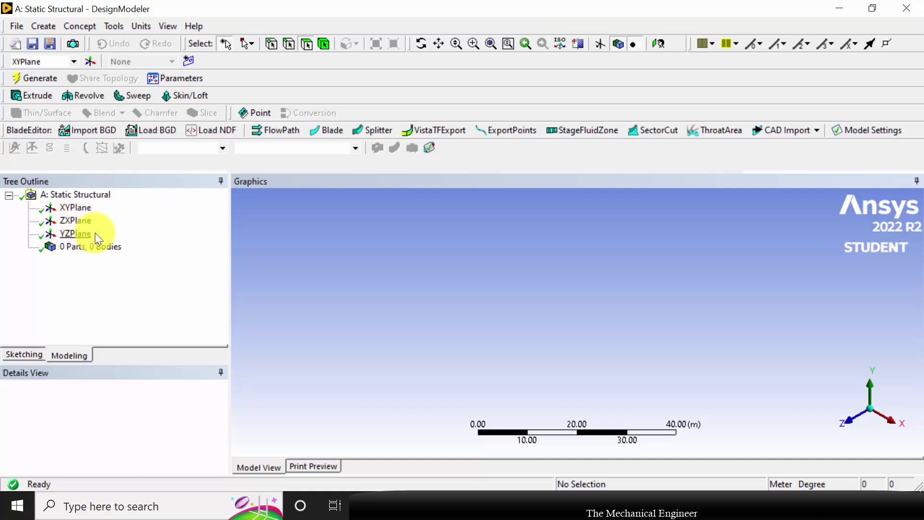
Look straight at the XYPlane, shift the origin left, and enter sketching mode
left_click(80, 210)
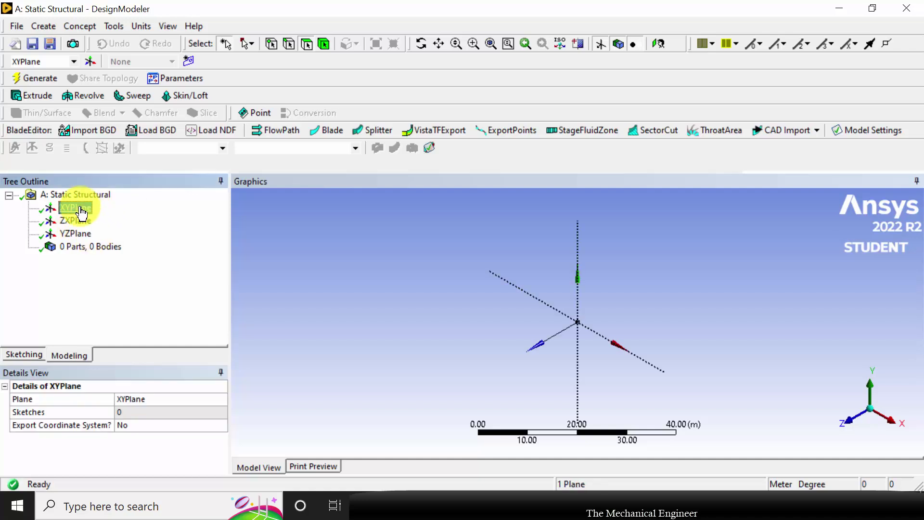
right_click(80, 210)
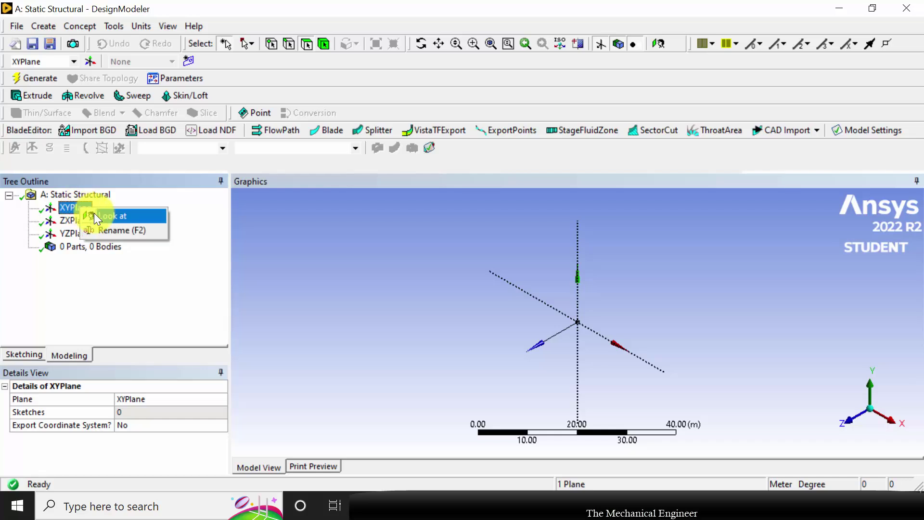
left_click(94, 213)
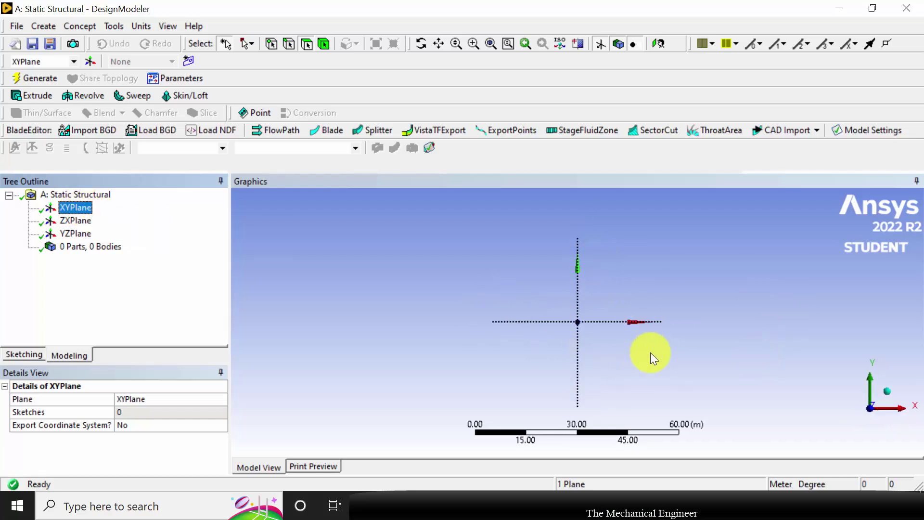
scroll(639, 339, "down", 3)
scroll(639, 339, "up", 2)
scroll(639, 339, "up", 2)
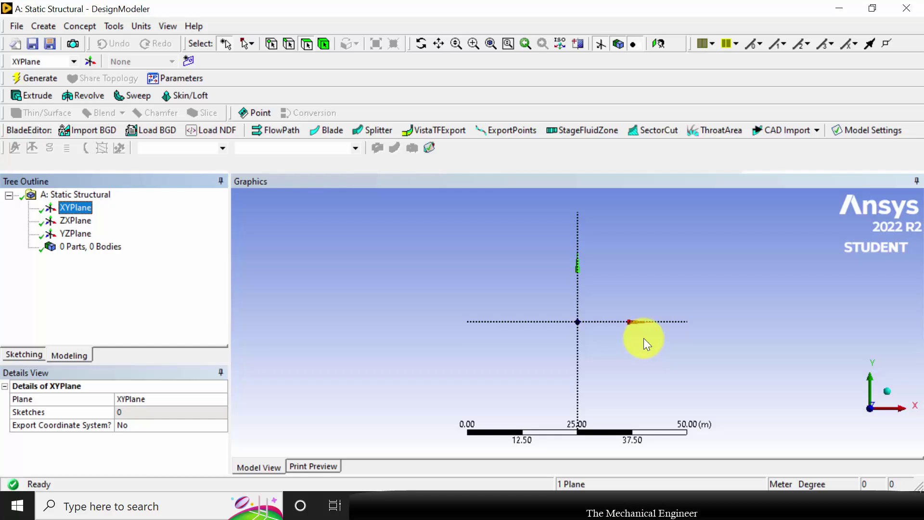
left_click(633, 342)
middle_click_drag(629, 340, 539, 388, "ctrl")
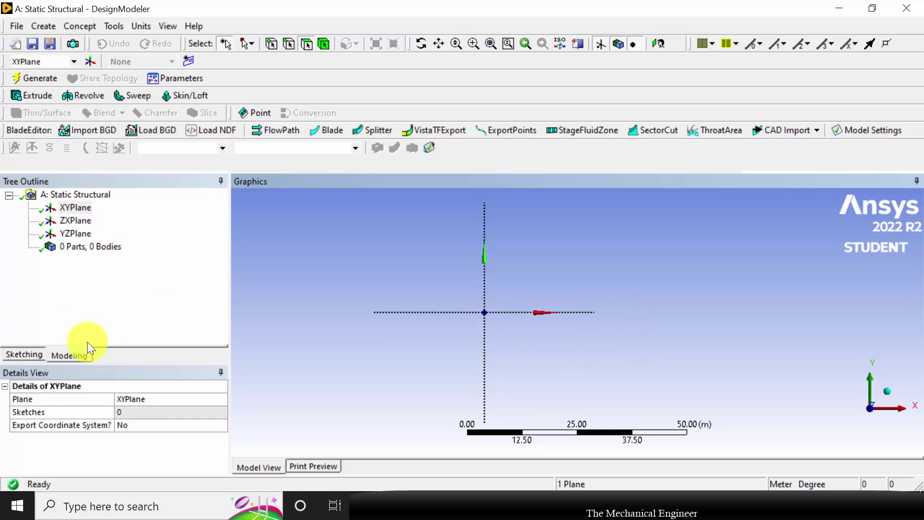
left_click(21, 357)
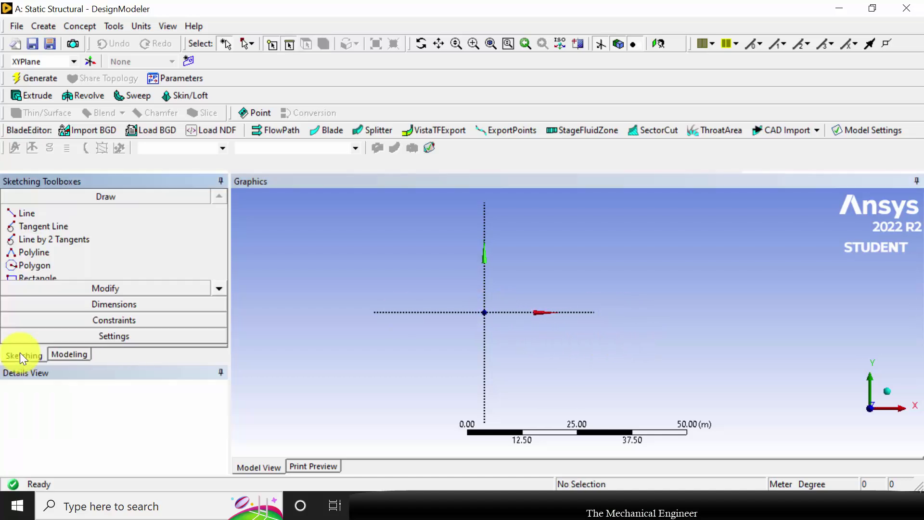
Draw a horizontal line from the origin along the X axis and dimension its length as H1
left_click(36, 212)
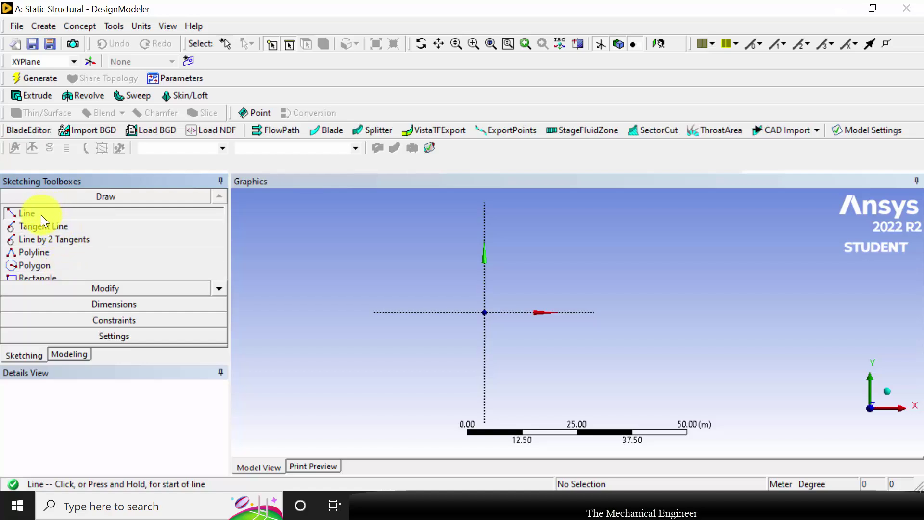
left_click(485, 312)
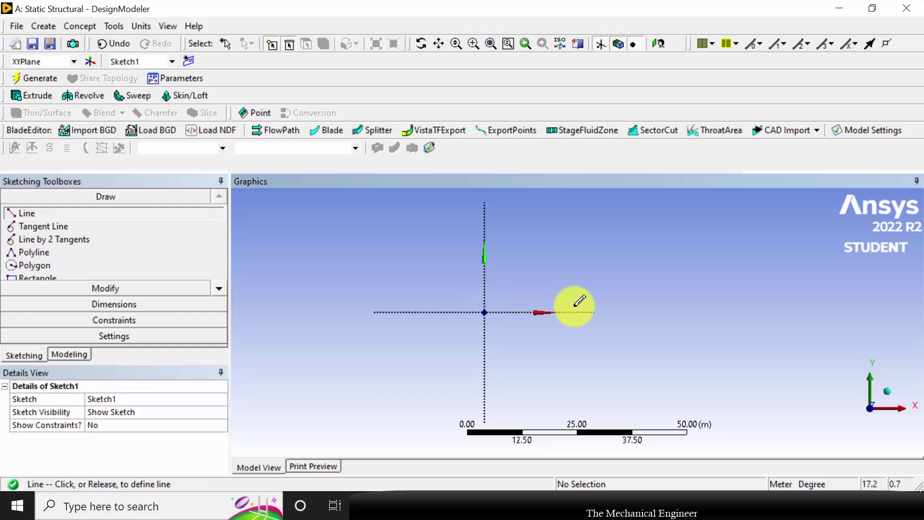
left_click(664, 312)
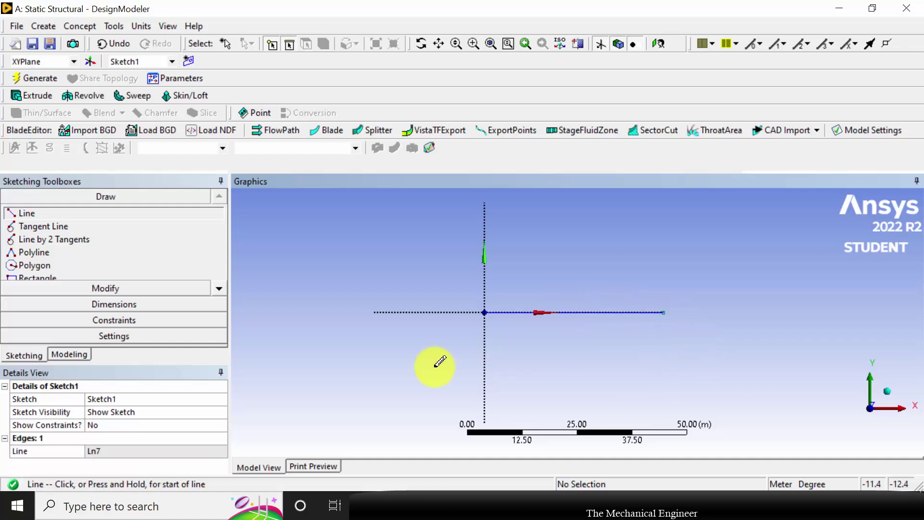
left_click(76, 305)
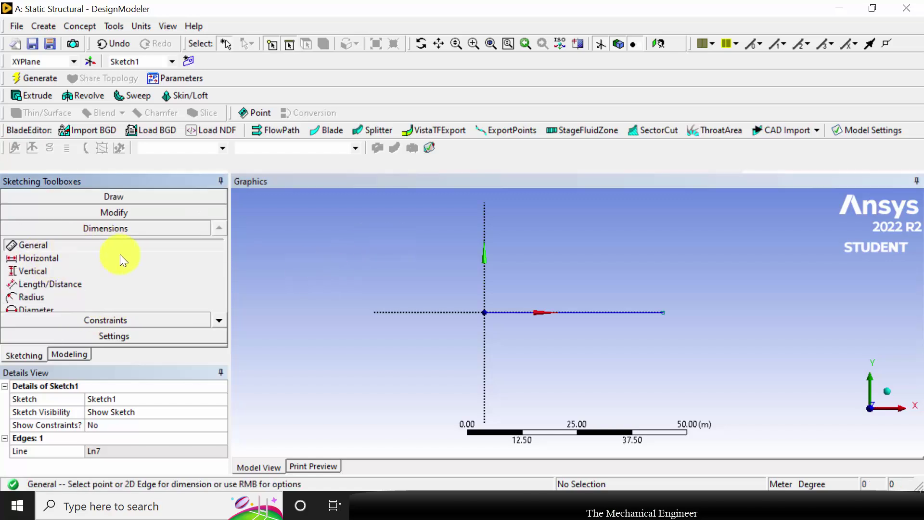
left_click(598, 313)
left_click(586, 357)
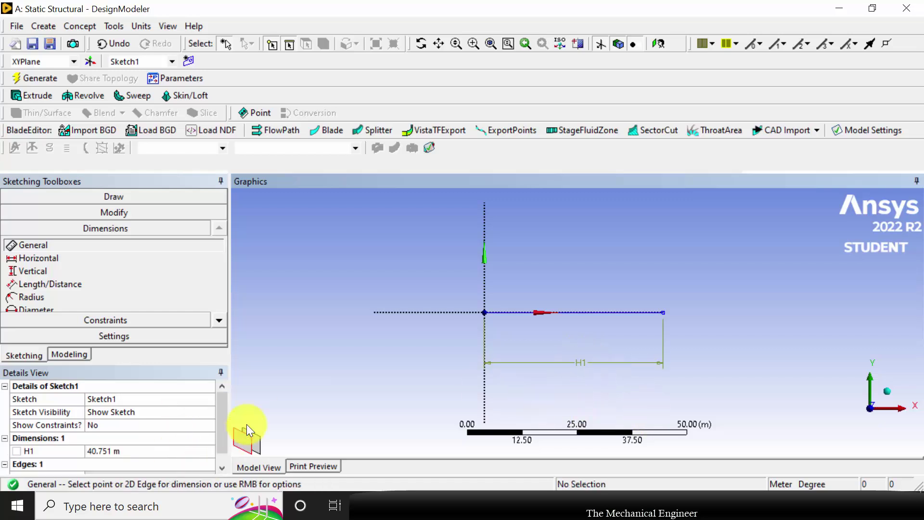
left_click(136, 452)
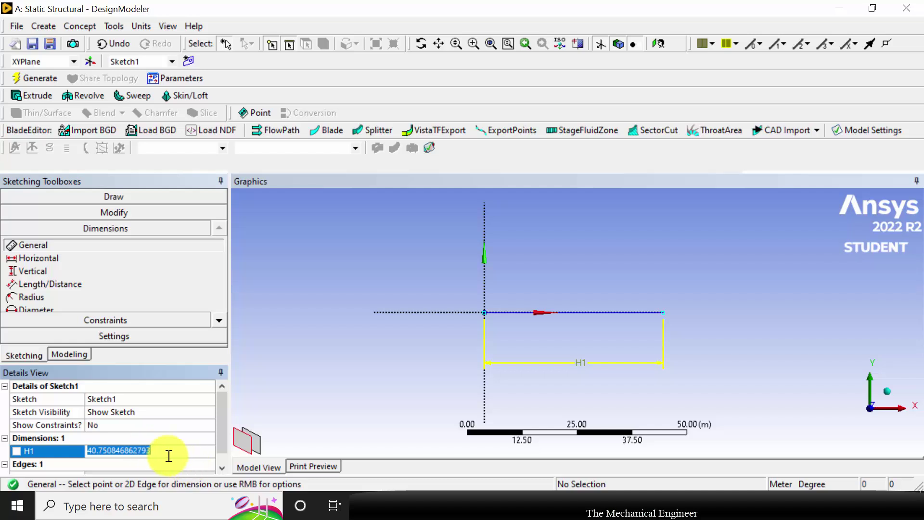
Switch the model units to millimetres and set H1 to 500 mm
key("Escape")
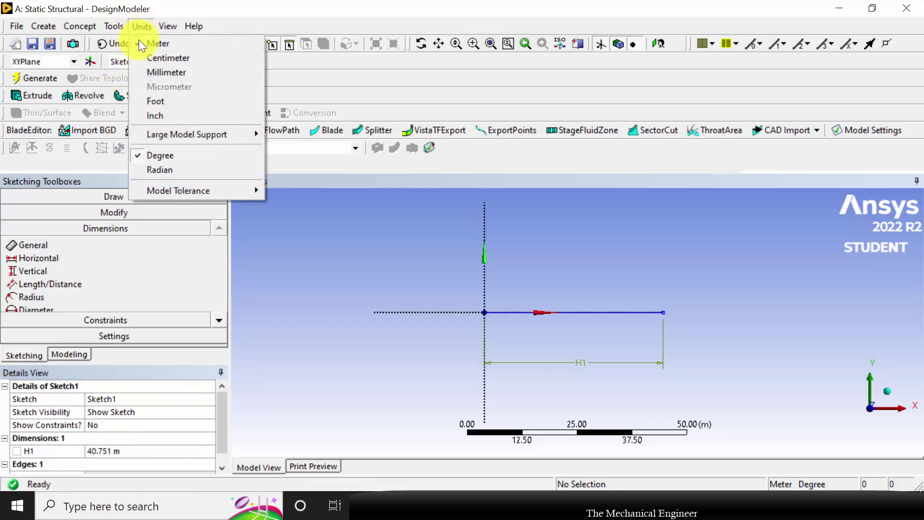
left_click(158, 72)
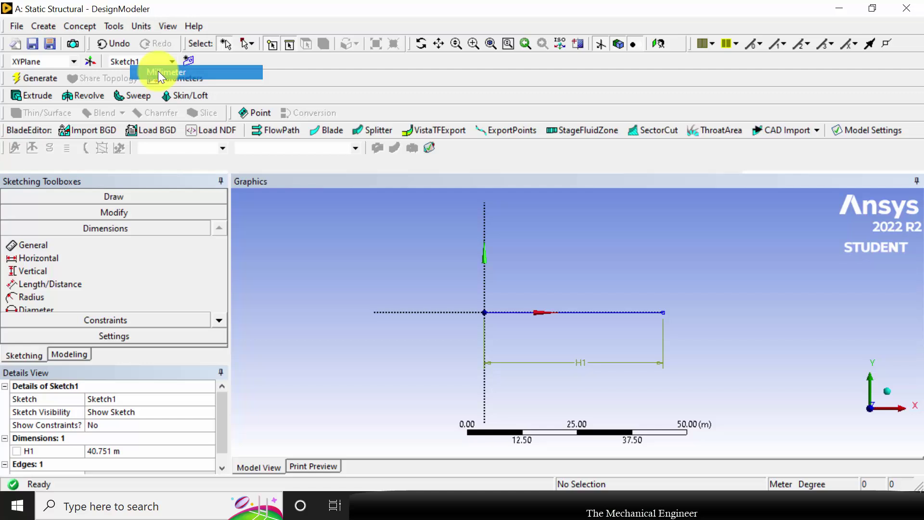
left_click(137, 452)
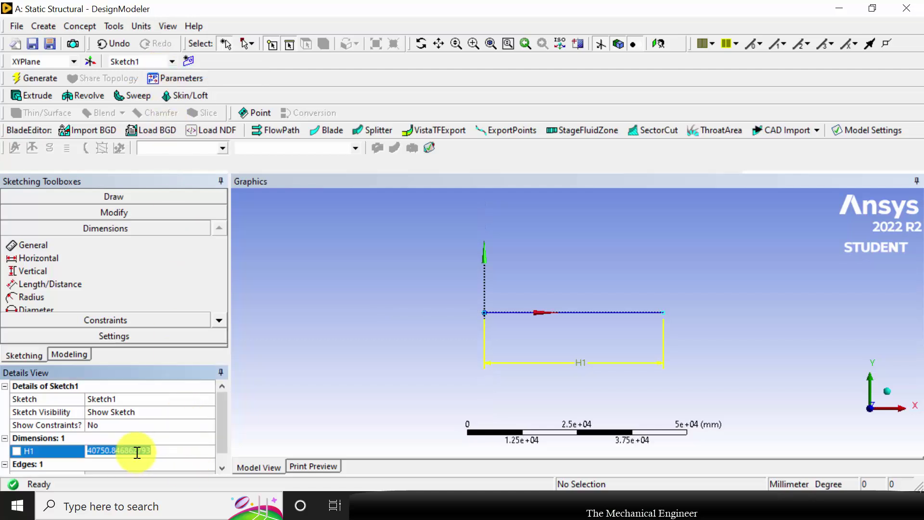
type("500")
key("Return")
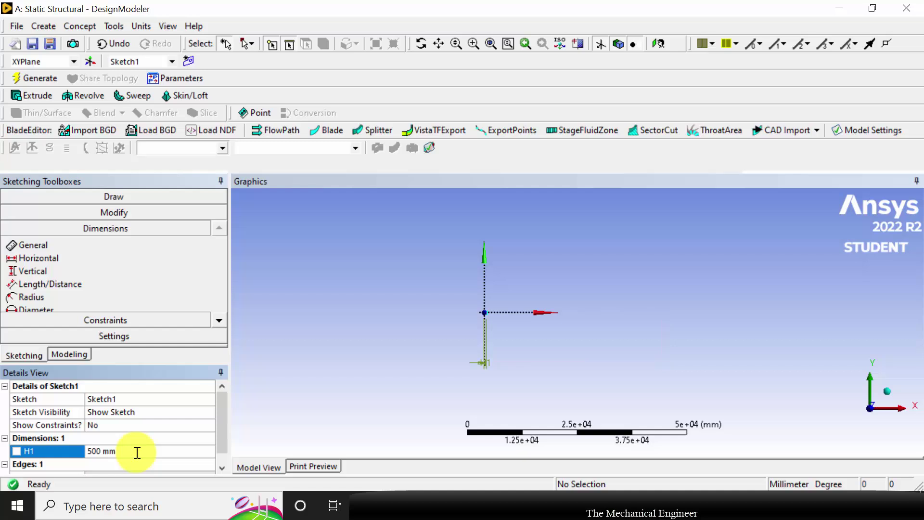
Reorient the view to face the XYPlane with the sketch origin centred
scroll(495, 323, "up", 3)
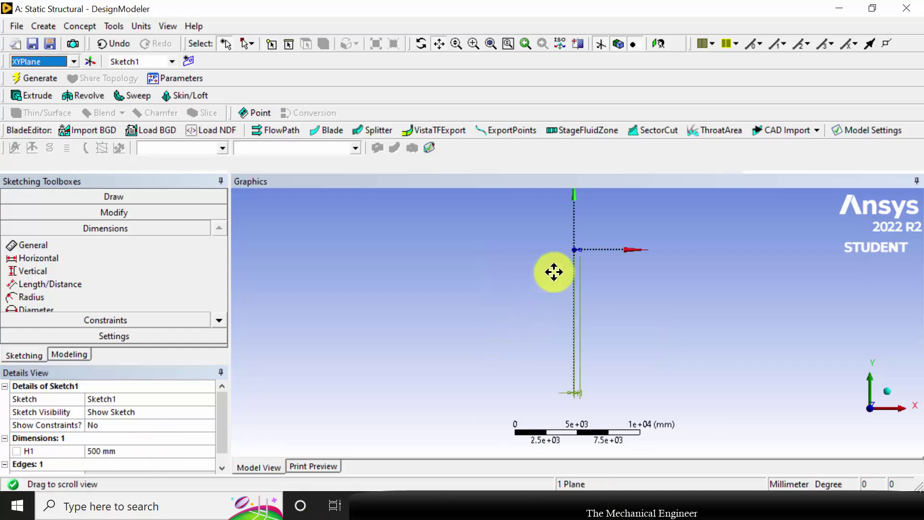
scroll(615, 216, "up", 3)
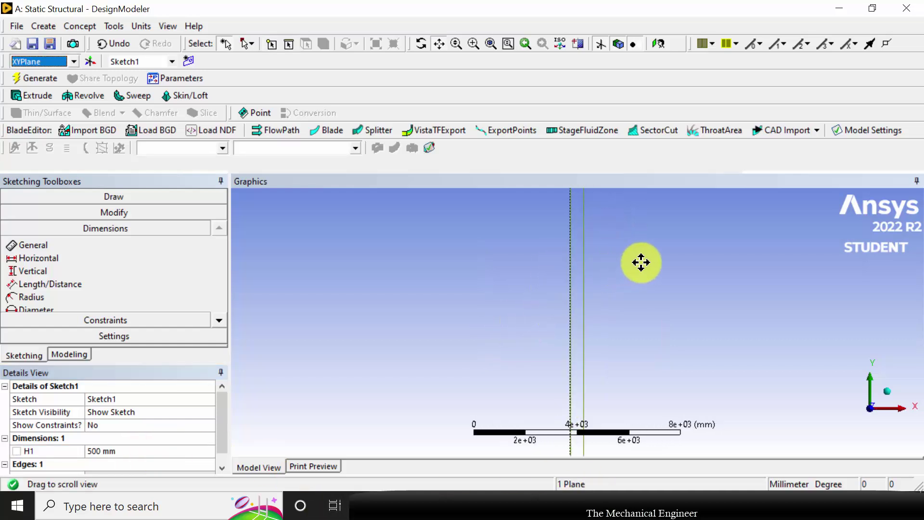
left_click_drag(641, 224, 586, 363)
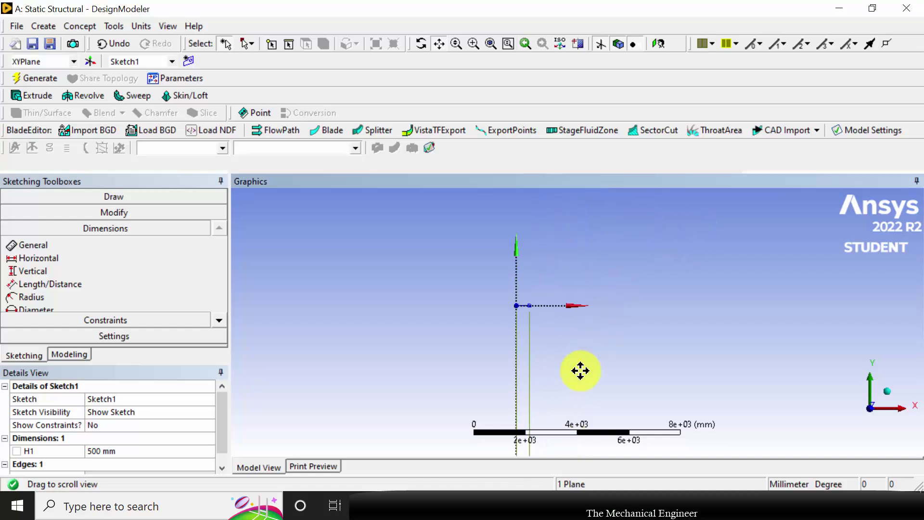
scroll(537, 355, "up", 1)
scroll(489, 319, "up", 2)
scroll(392, 345, "up", 4)
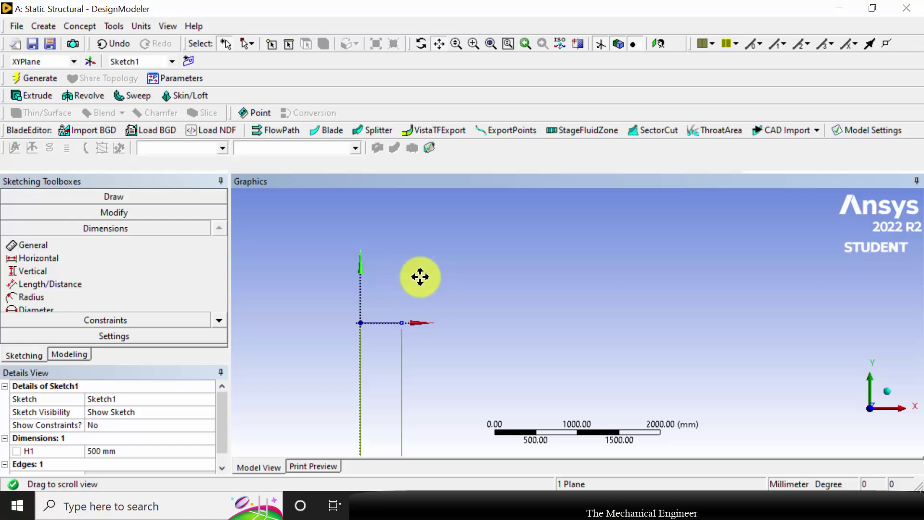
mouse_move(470, 291)
middle_mouse_down()
mouse_move(449, 311)
mouse_move(427, 297)
mouse_move(447, 289)
mouse_move(446, 316)
middle_mouse_up()
left_click(73, 61)
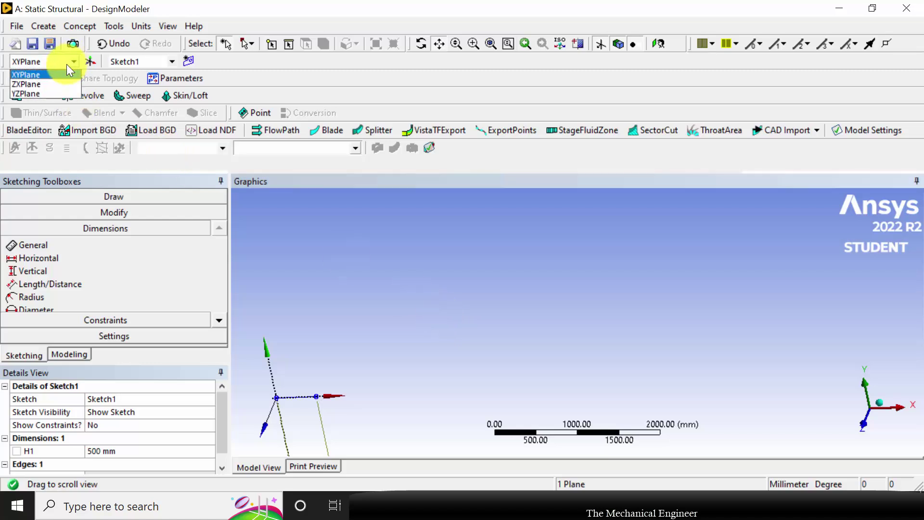
left_click(40, 75)
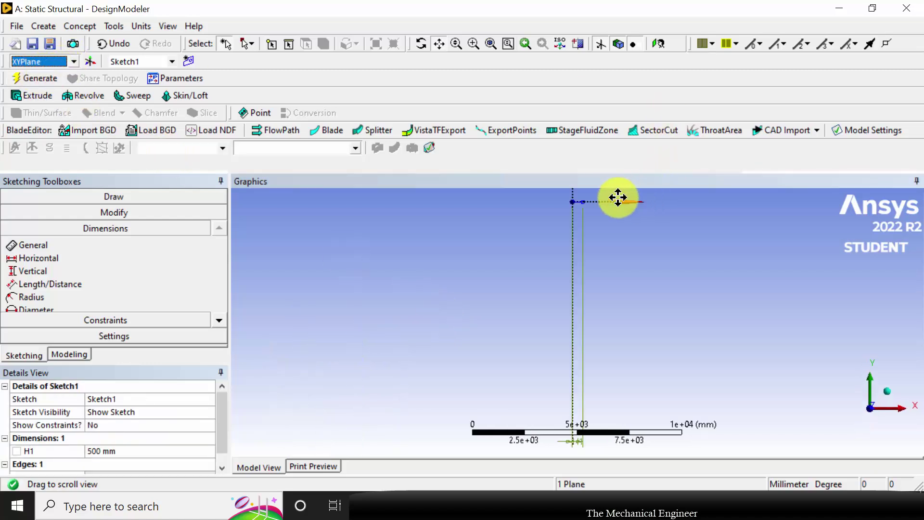
scroll(641, 231, "up", 3)
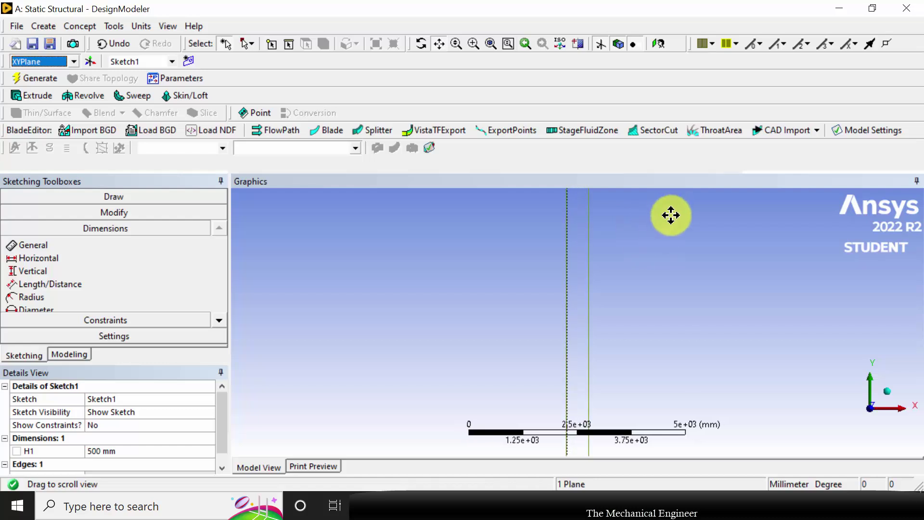
left_click_drag(672, 209, 611, 406)
scroll(534, 256, "up", 3)
mouse_move(534, 262)
left_mouse_down()
mouse_move(599, 289)
mouse_move(562, 285)
left_mouse_up()
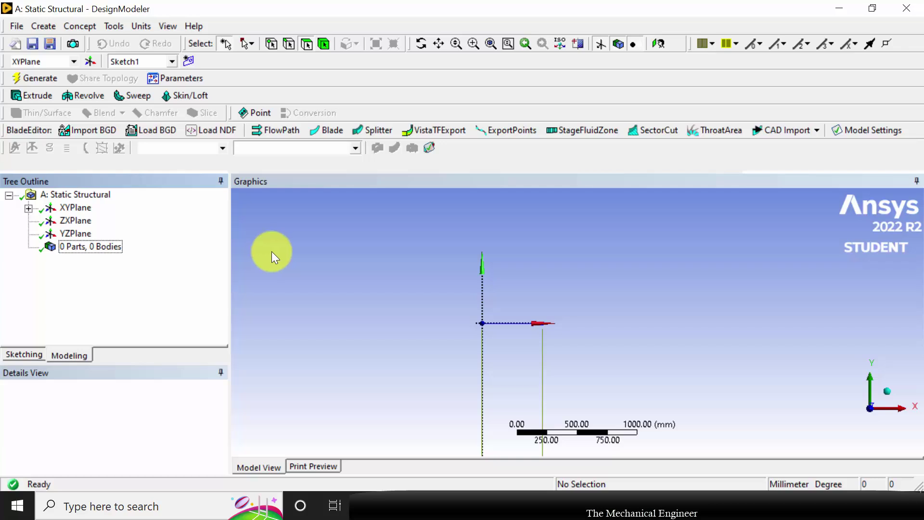
Generate a Line2 line body from the Sketch1 line using Lines From Sketches
left_click(78, 26)
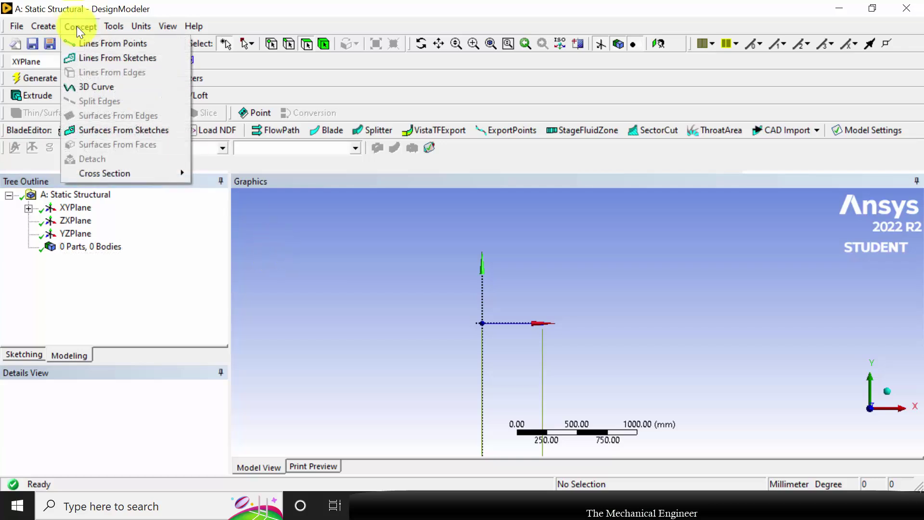
left_click(95, 59)
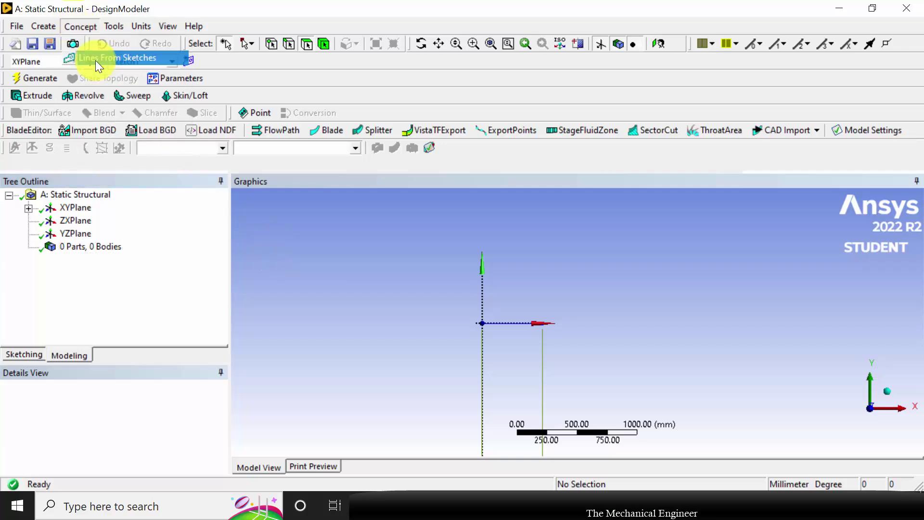
left_click(515, 324)
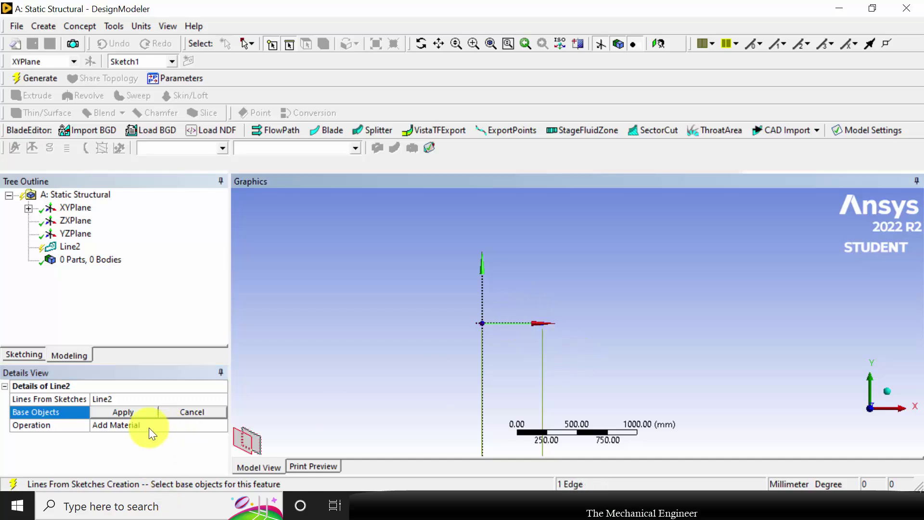
left_click(132, 414)
left_click(121, 314)
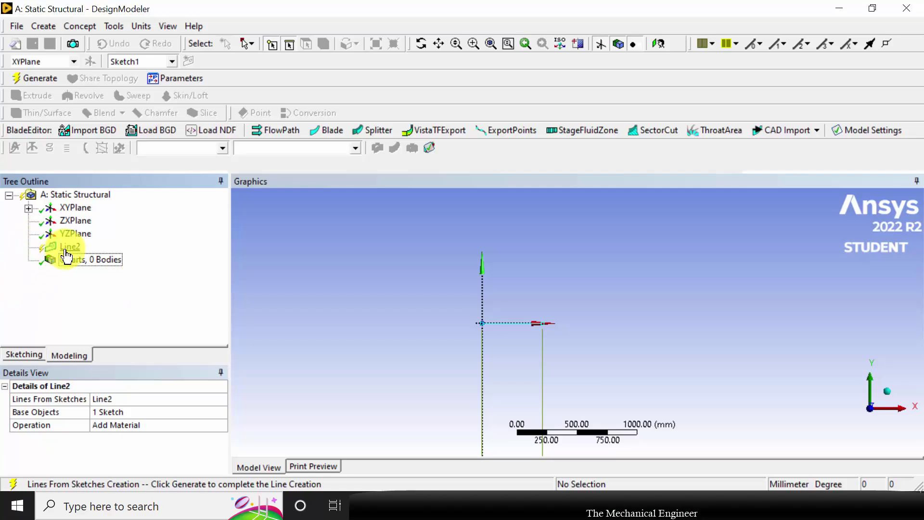
left_click(77, 27)
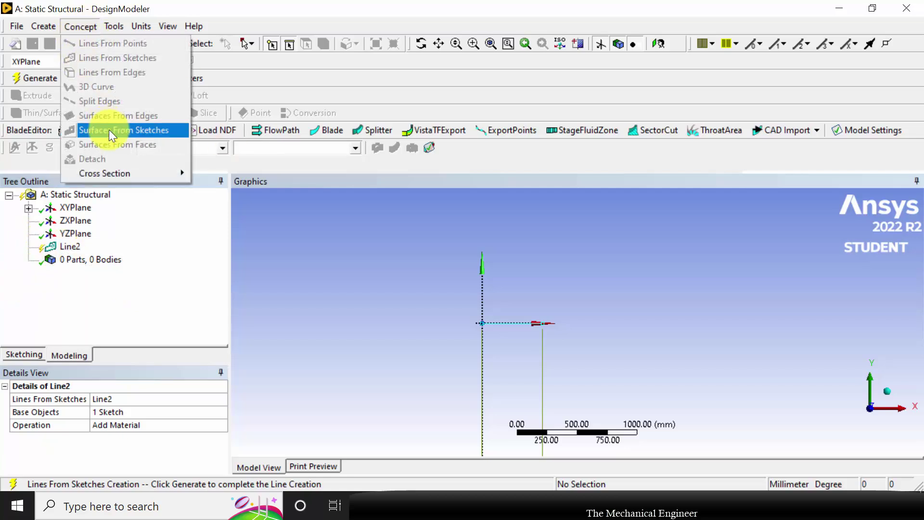
mouse_move(147, 174)
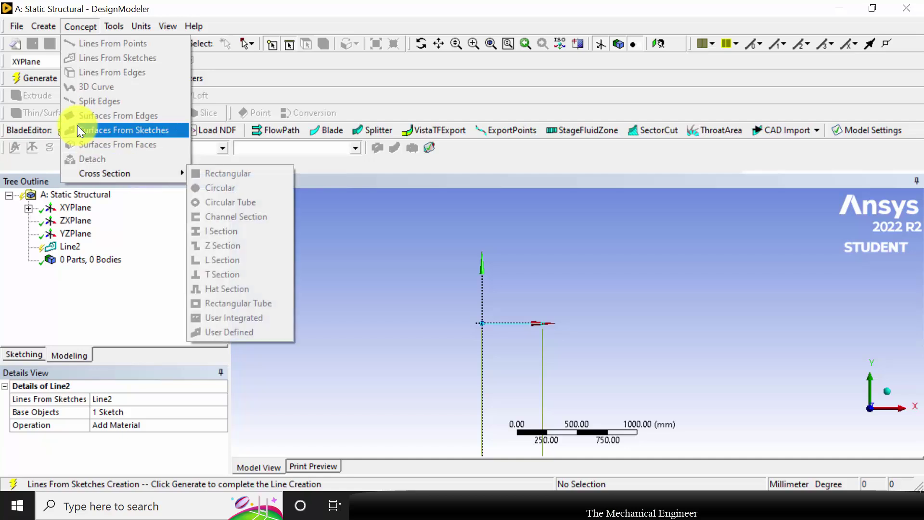
left_click(29, 77)
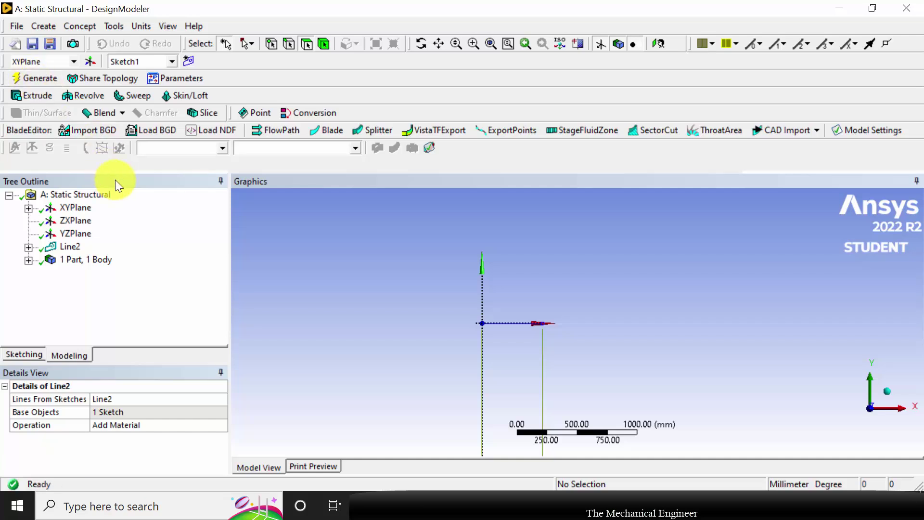
Add circular cross section Circular1 with radius R entered as 16/2 and regenerate
left_click(76, 26)
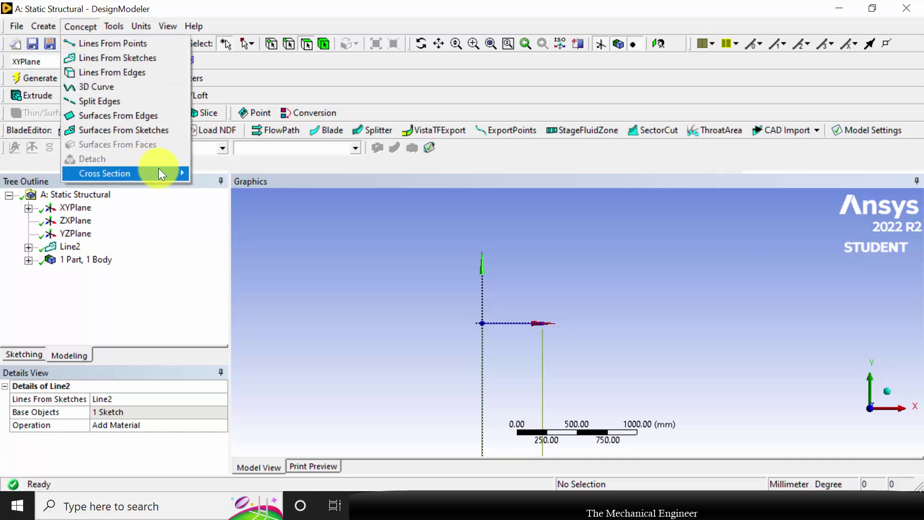
mouse_move(165, 170)
left_click(236, 188)
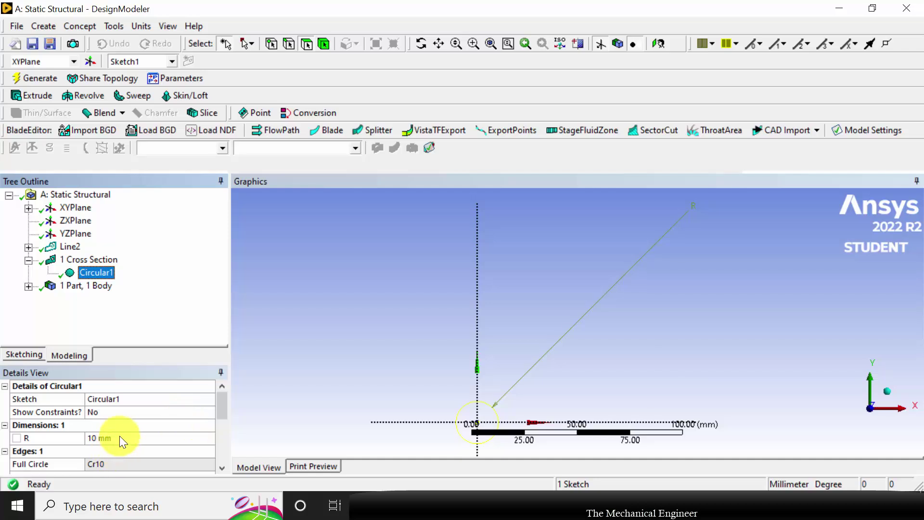
left_click(119, 436)
type("16/2")
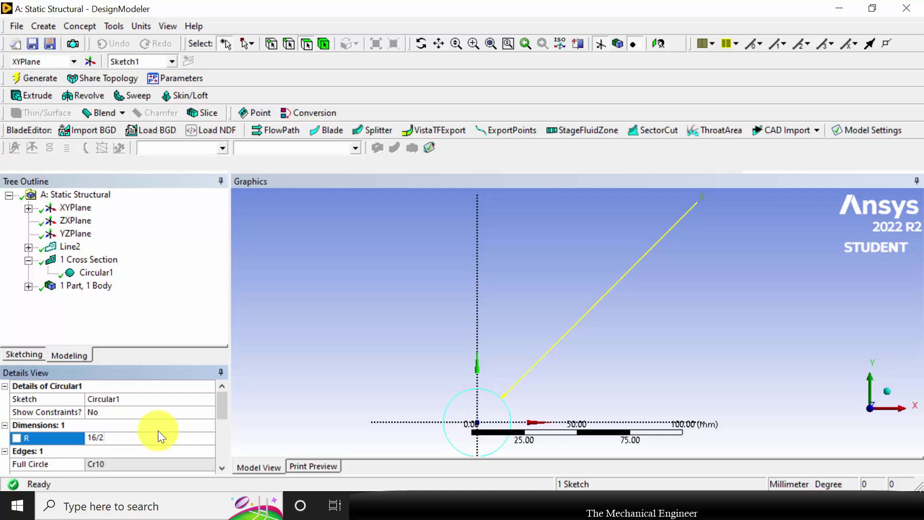
key("Return")
left_click(48, 79)
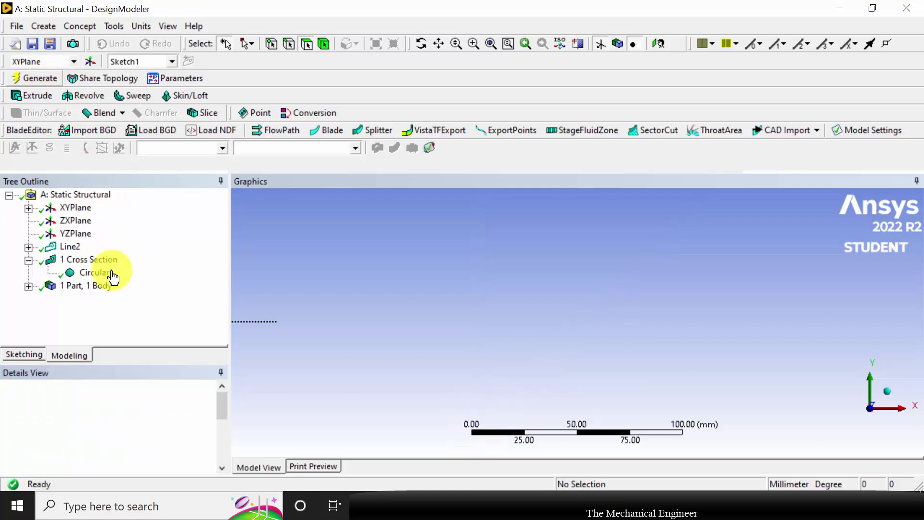
Assign Circular1 as the cross section of the Line Body
left_click(29, 287)
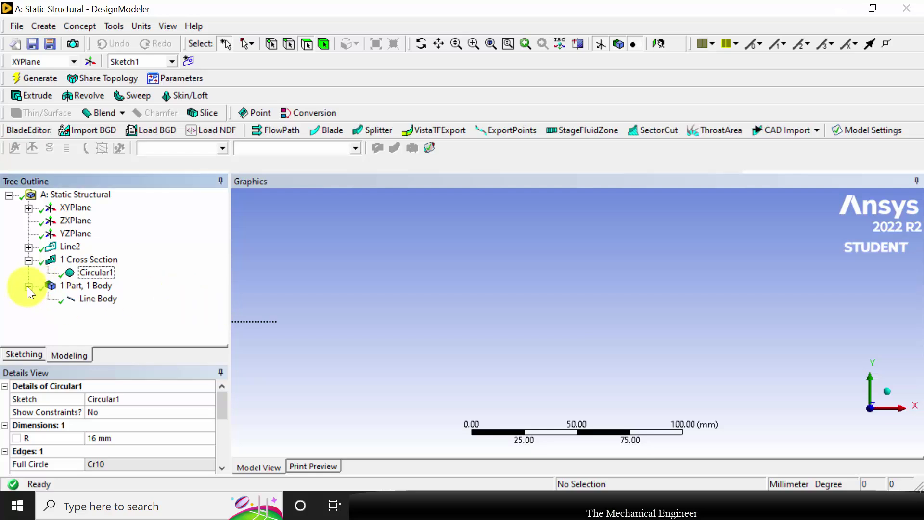
left_click(96, 299)
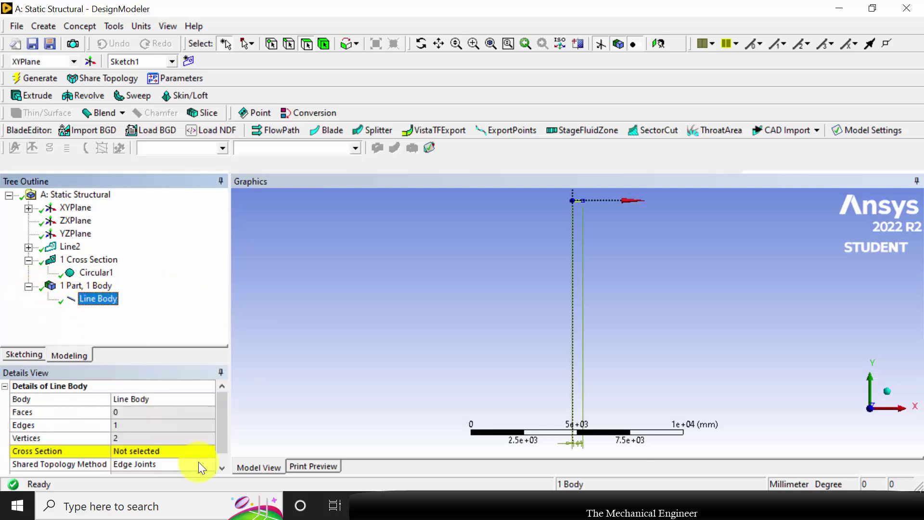
left_click(207, 449)
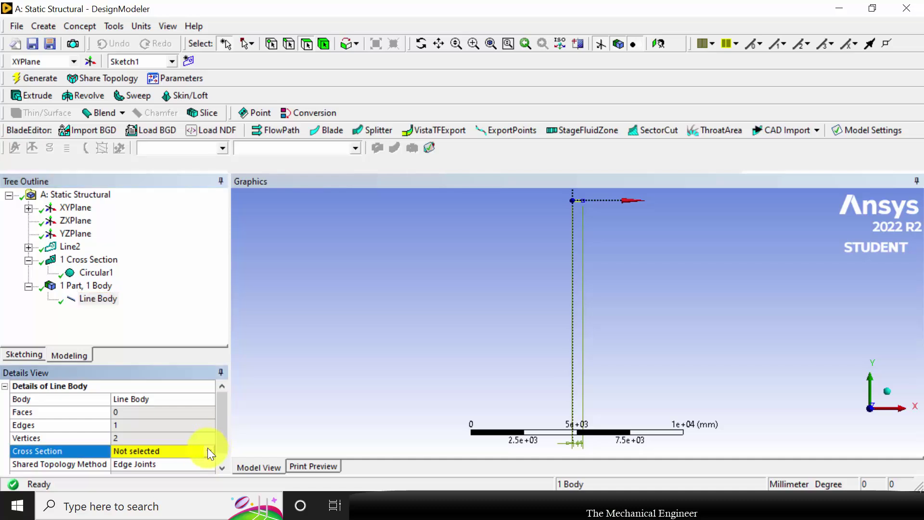
left_click(208, 449)
left_click(188, 472)
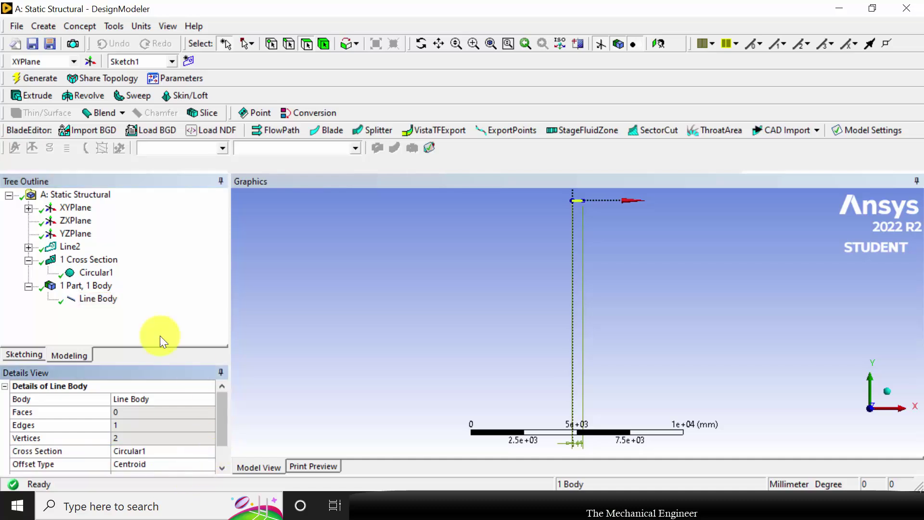
left_click(137, 322)
left_click(38, 75)
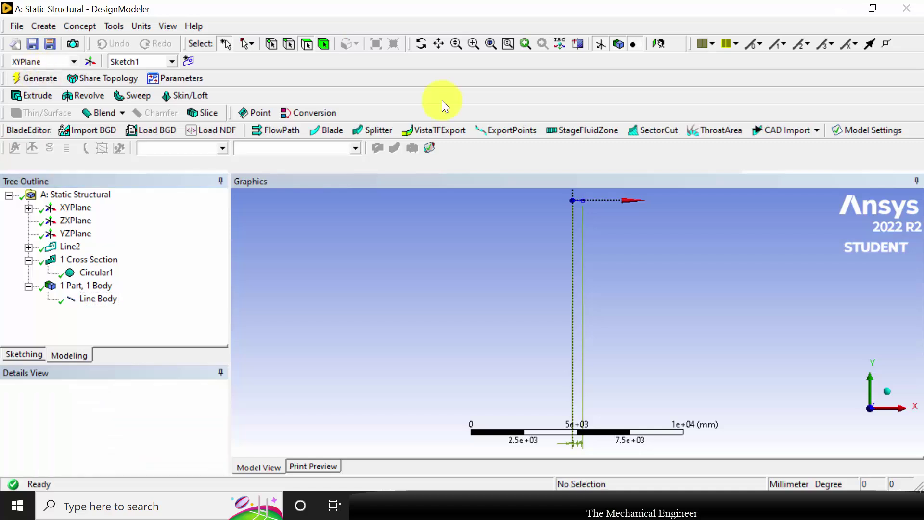
Zoom in toward the line's top end to inspect the beam
scroll(616, 192, "up", 3)
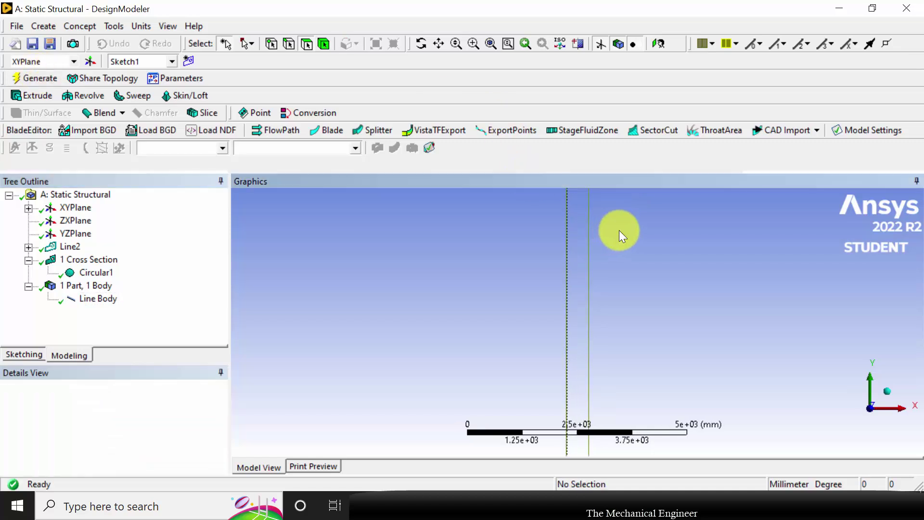
middle_click_drag(616, 226, 590, 347, "ctrl")
scroll(613, 213, "up", 3)
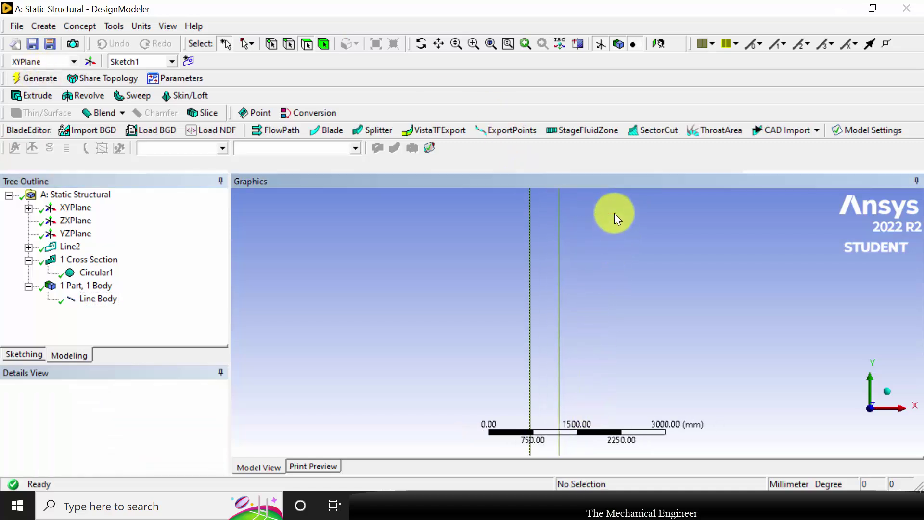
middle_click_drag(614, 218, 592, 326, "ctrl")
scroll(582, 224, "up", 3)
mouse_move(584, 223)
middle_mouse_down("ctrl")
mouse_move(586, 261)
mouse_move(542, 279)
middle_mouse_up("ctrl")
scroll(491, 245, "up", 1)
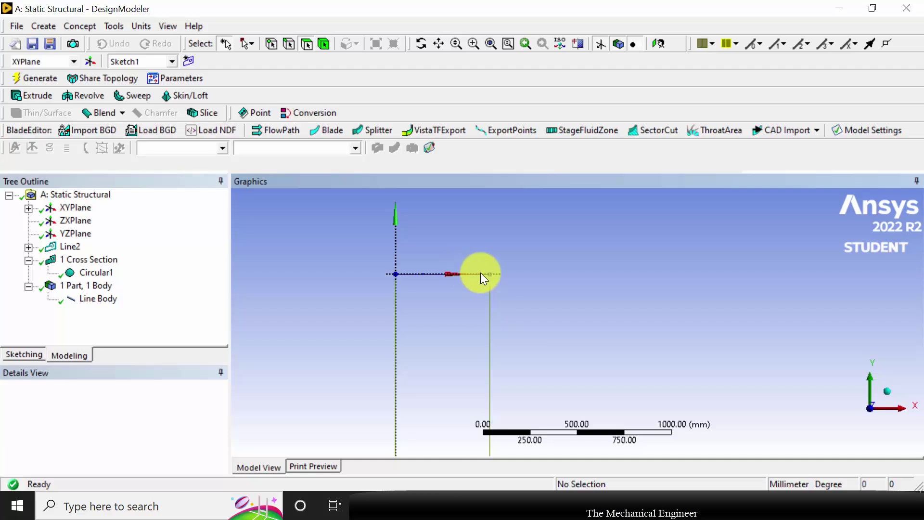
Show the line body as a solid round rod, inspect it, and return to Workbench
left_click(162, 27)
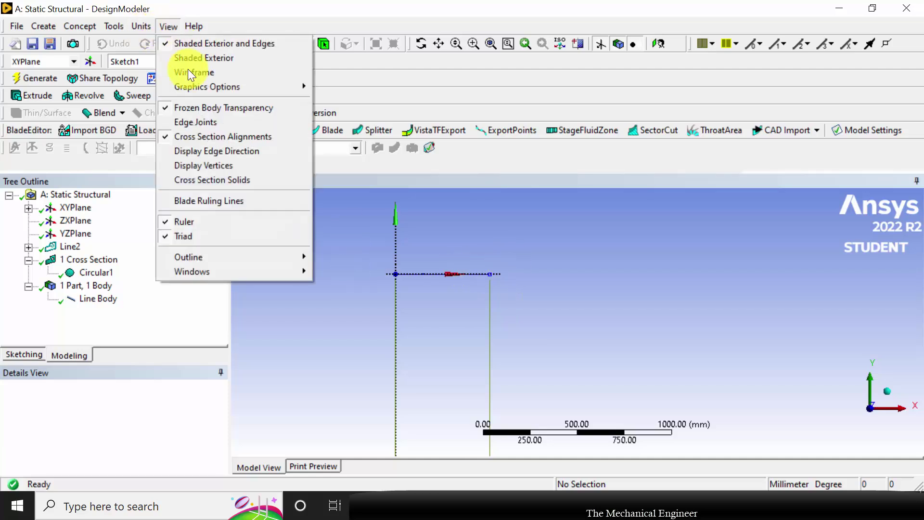
left_click(217, 181)
middle_click_drag(534, 255, 415, 305)
scroll(414, 305, "up", 3)
middle_click_drag(363, 283, 543, 301, "ctrl")
scroll(464, 303, "up", 1)
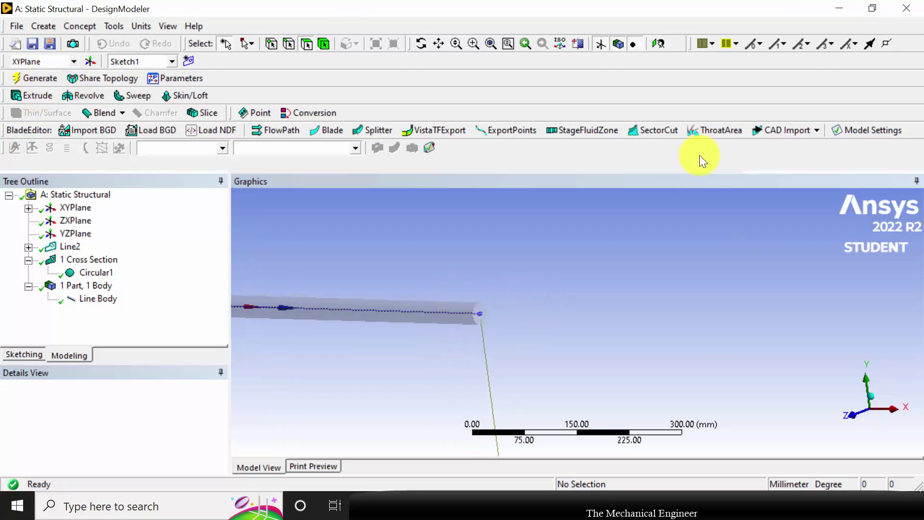
key("alt+Tab")
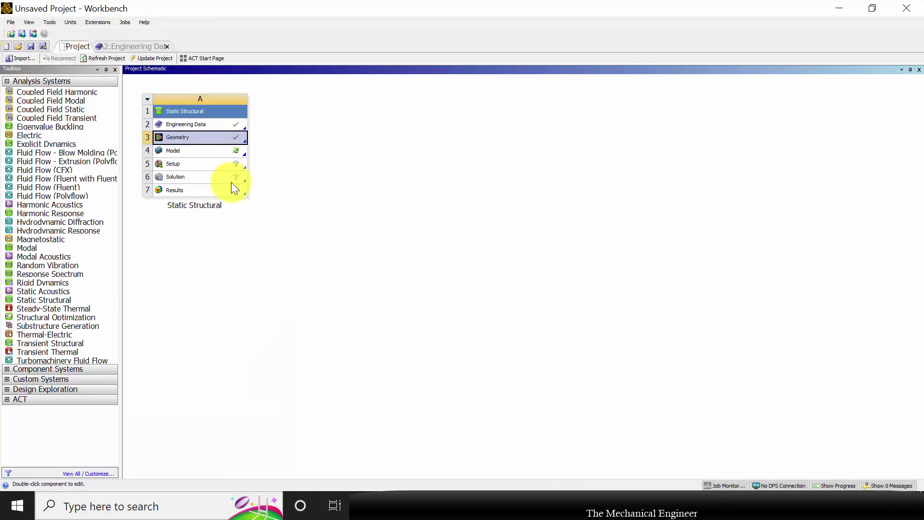
Edit the Static Structural Model cell (A4) to launch Ansys Mechanical
right_click(192, 153)
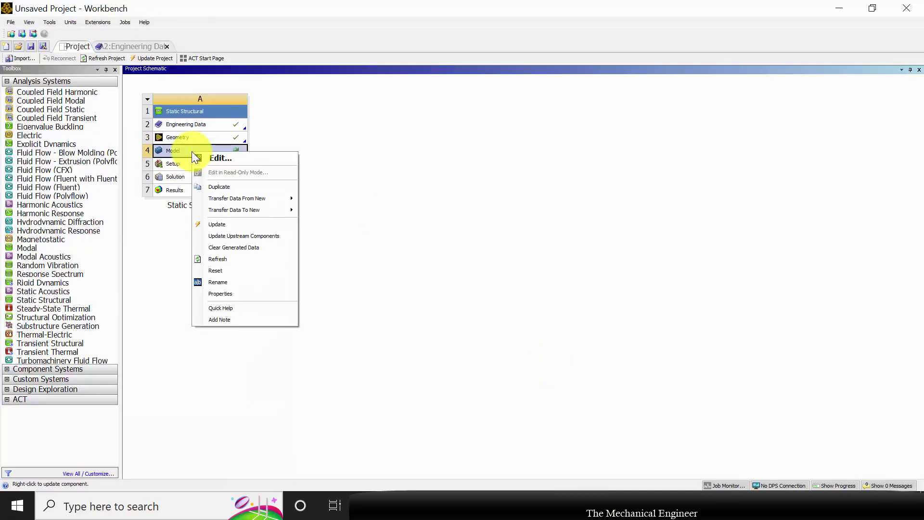
left_click(218, 158)
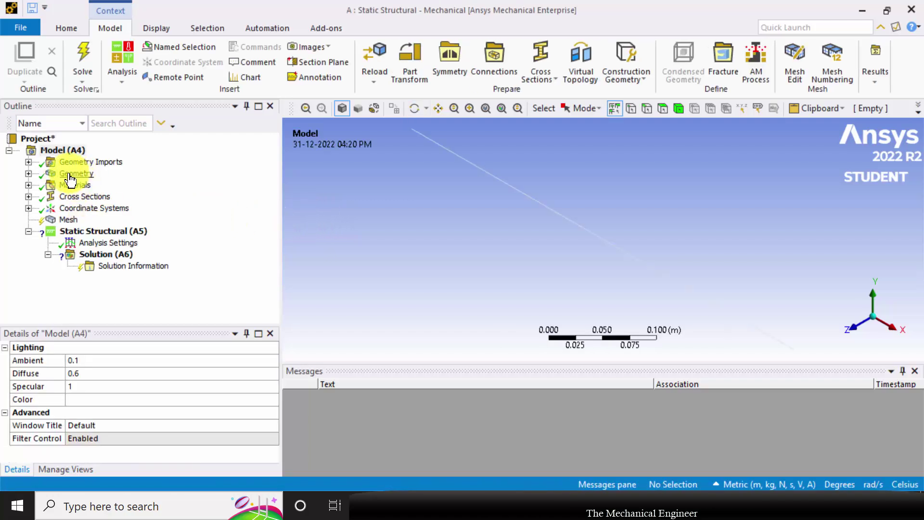
Assign MAT1 to the Line Body instead of Structural Steel
left_click(29, 173)
left_click(96, 185)
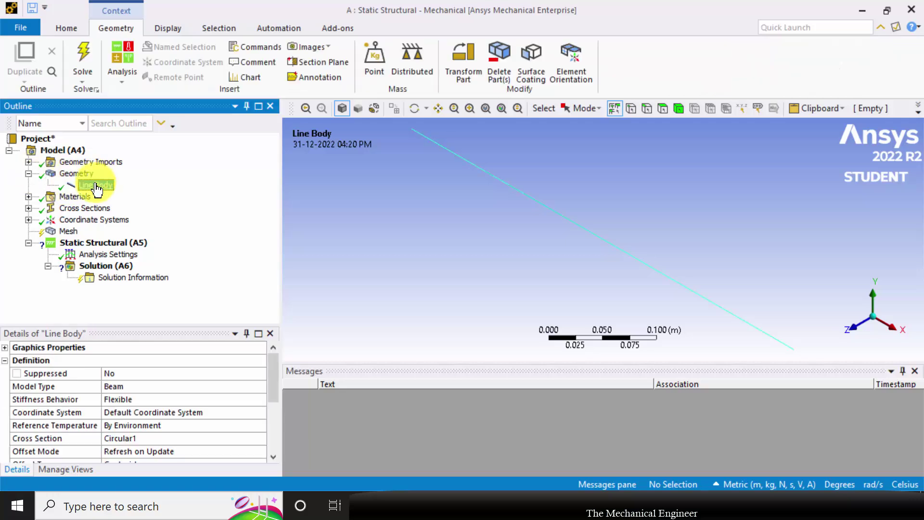
scroll(219, 401, "down", 3)
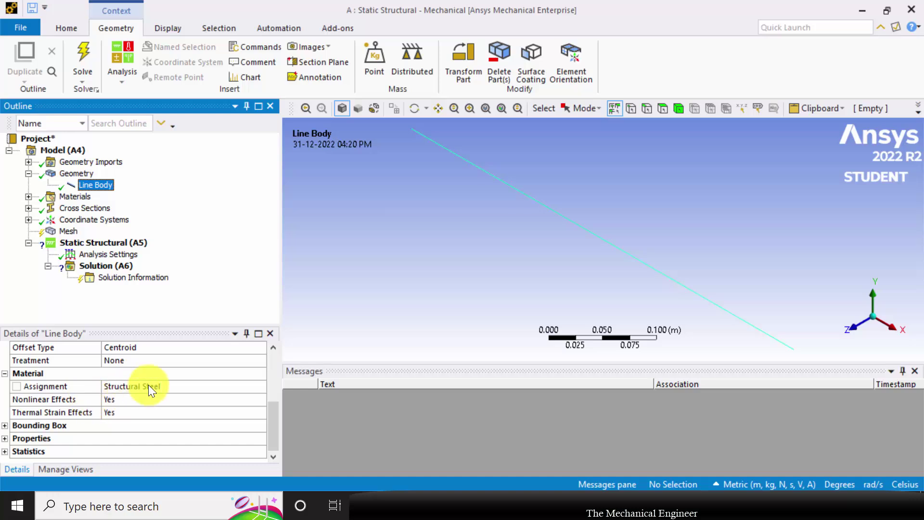
left_click(222, 386)
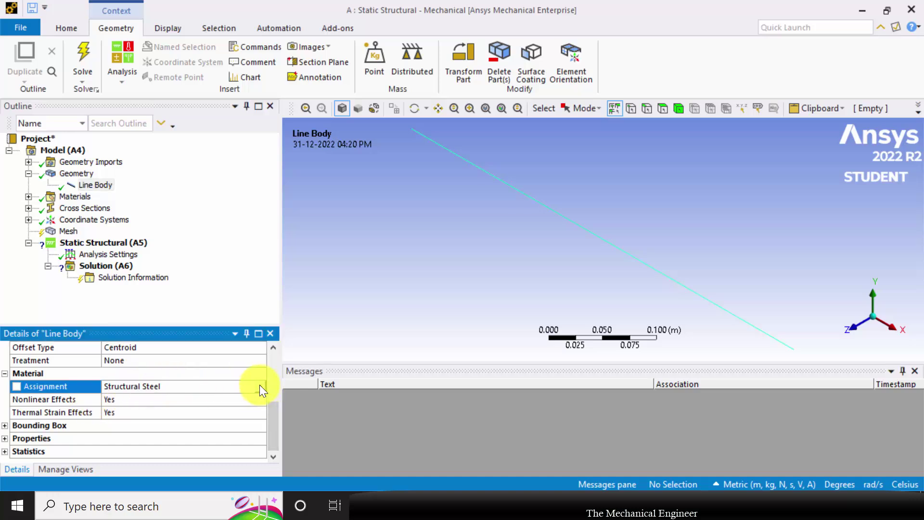
left_click(260, 386)
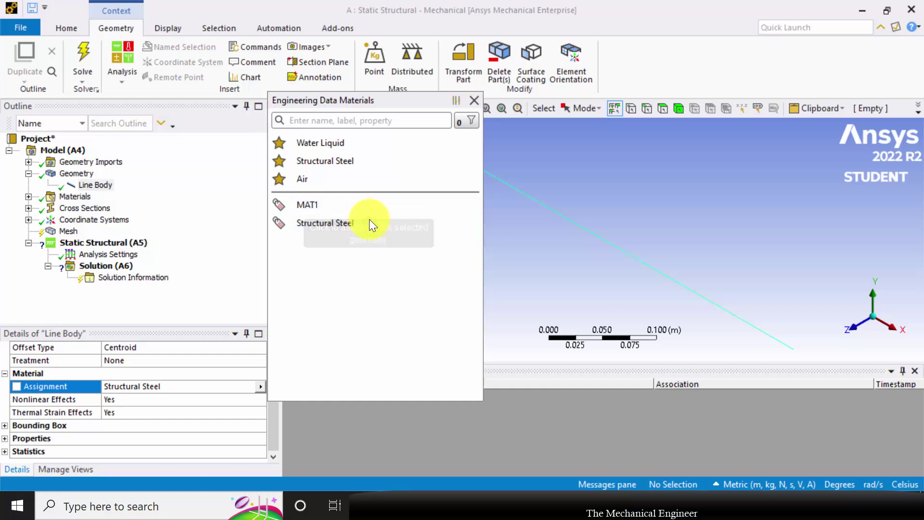
left_click(337, 205)
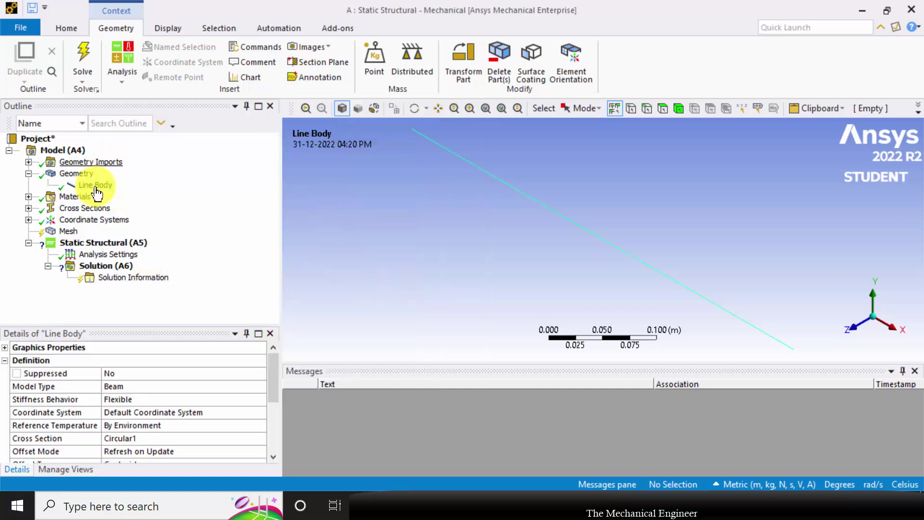
right_click(68, 234)
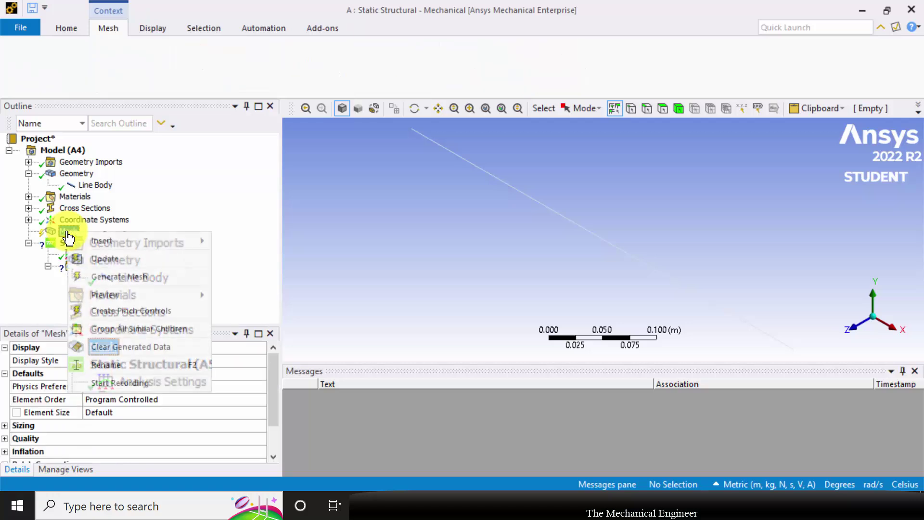
Generate the beam mesh and enable Span Angle Center sizing, keeping it Coarse
left_click(116, 277)
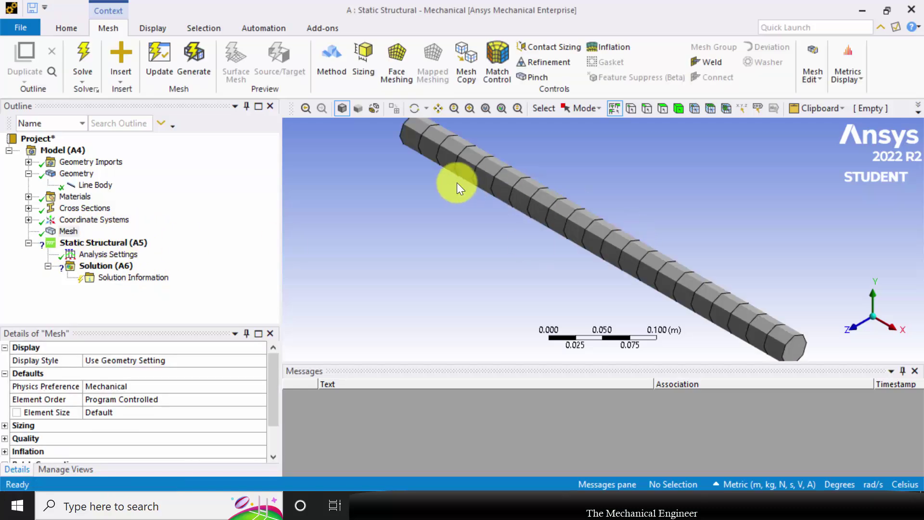
left_click(69, 232)
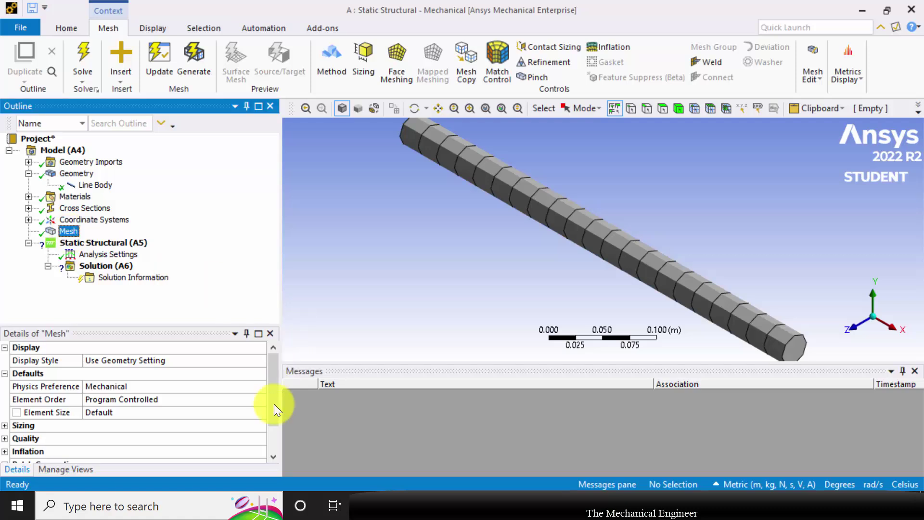
left_click_drag(273, 376, 275, 404)
left_click(5, 387)
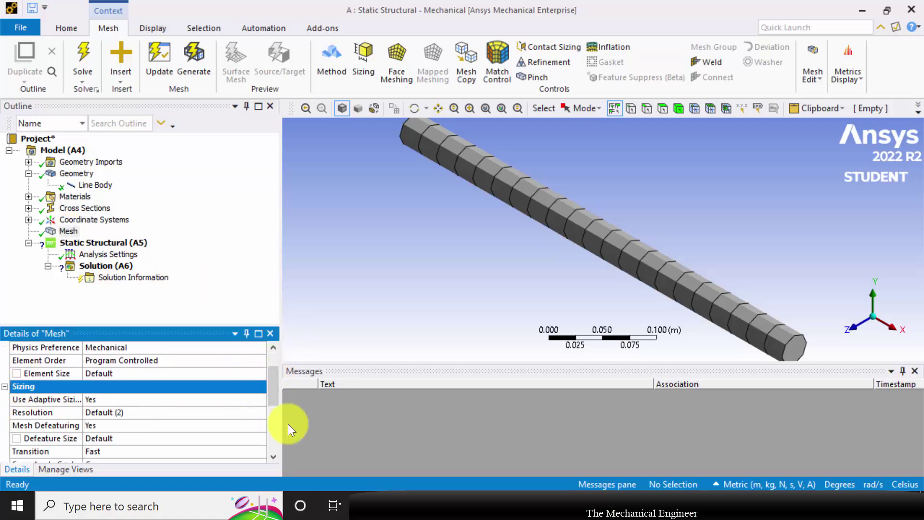
scroll(196, 436, "down", 4)
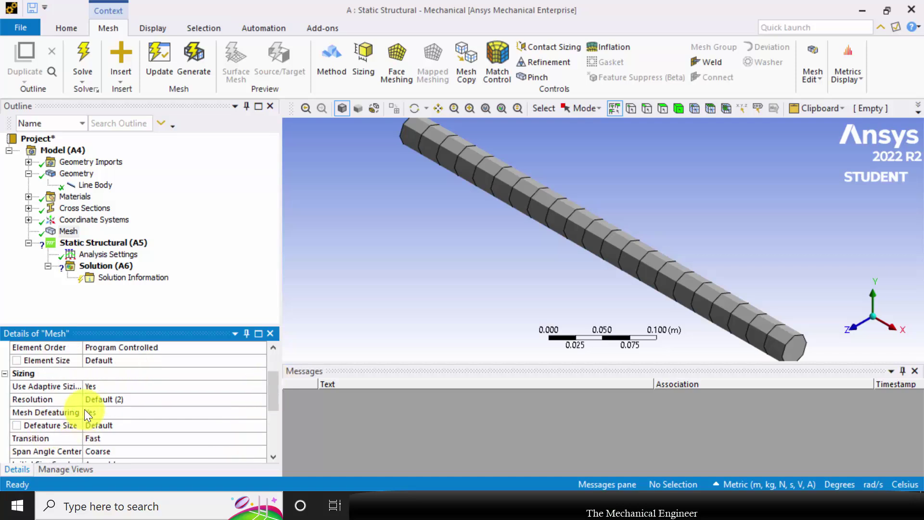
left_click(259, 411)
left_click(259, 411)
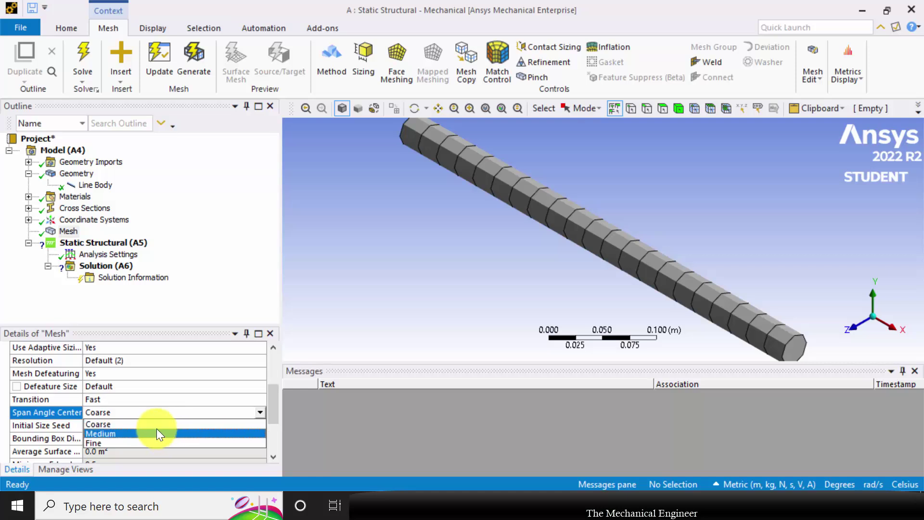
left_click(111, 309)
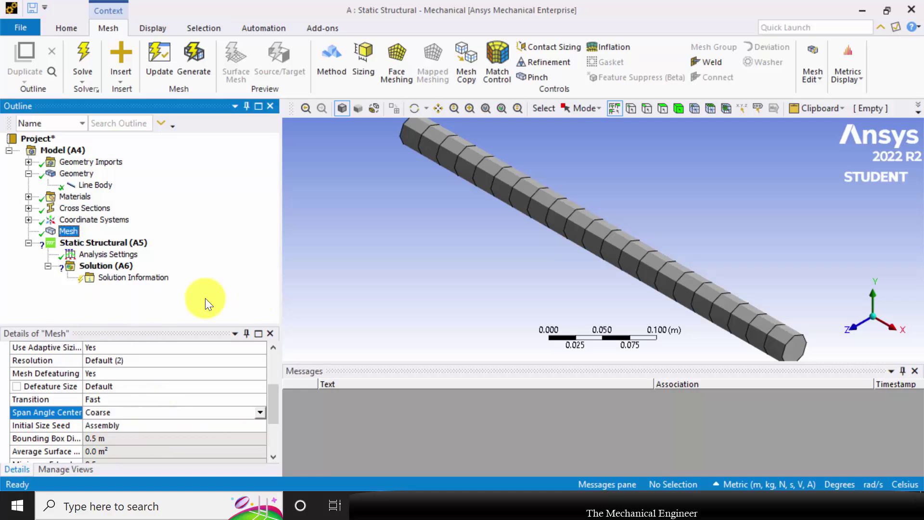
left_click(98, 244)
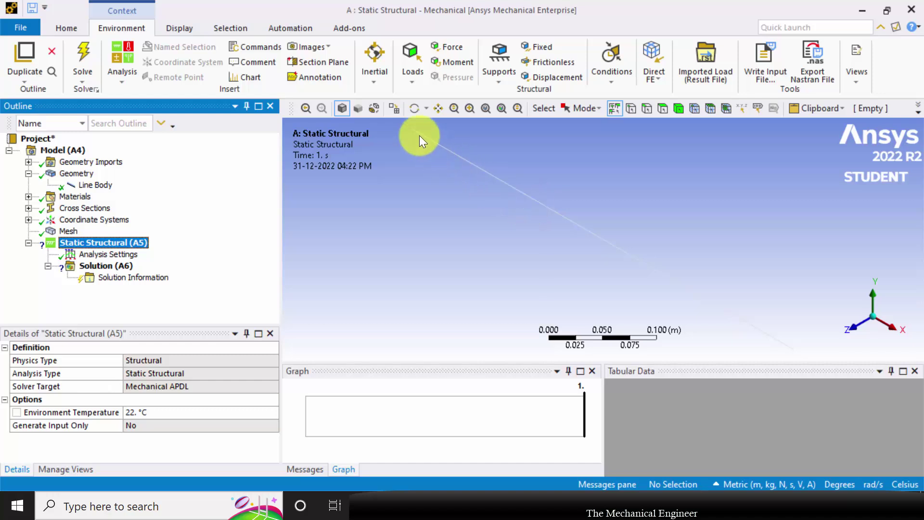
Fix the beam's upper-left end vertex with a Fixed Support and add a Force load
left_click(533, 48)
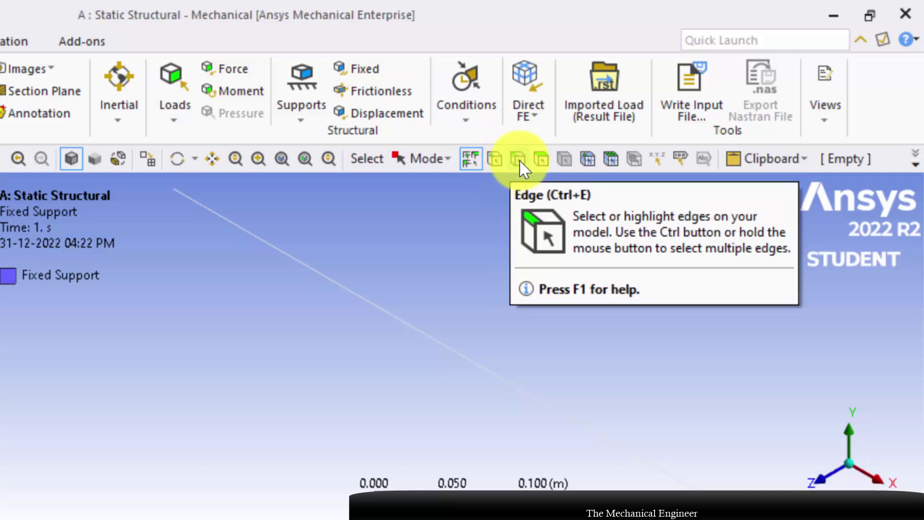
left_click(496, 166)
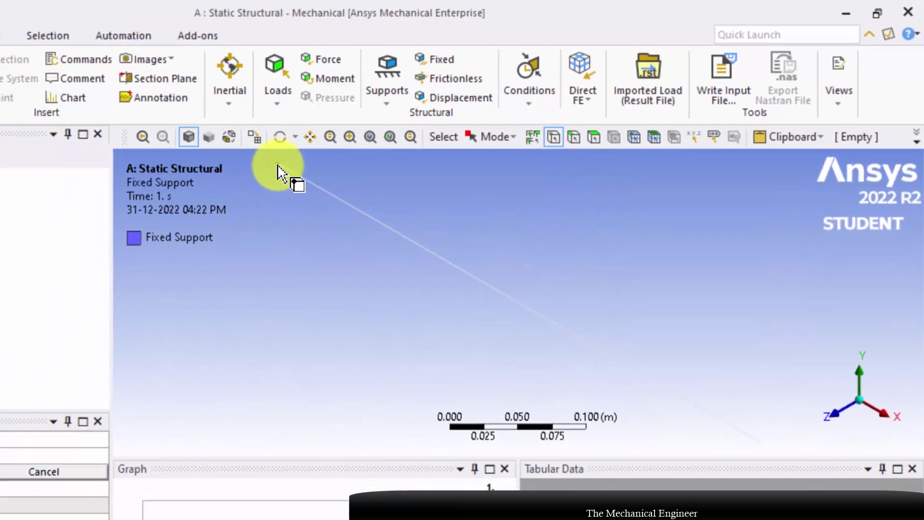
left_click(176, 198)
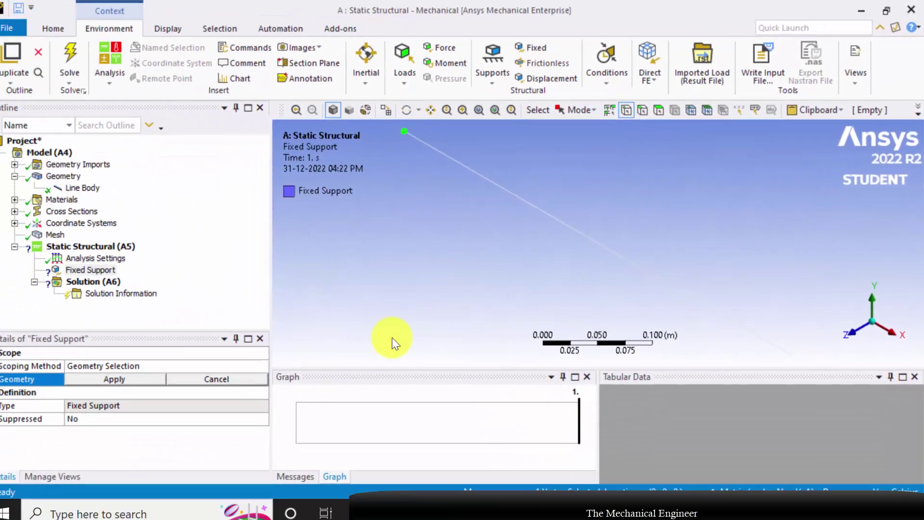
left_click(163, 374)
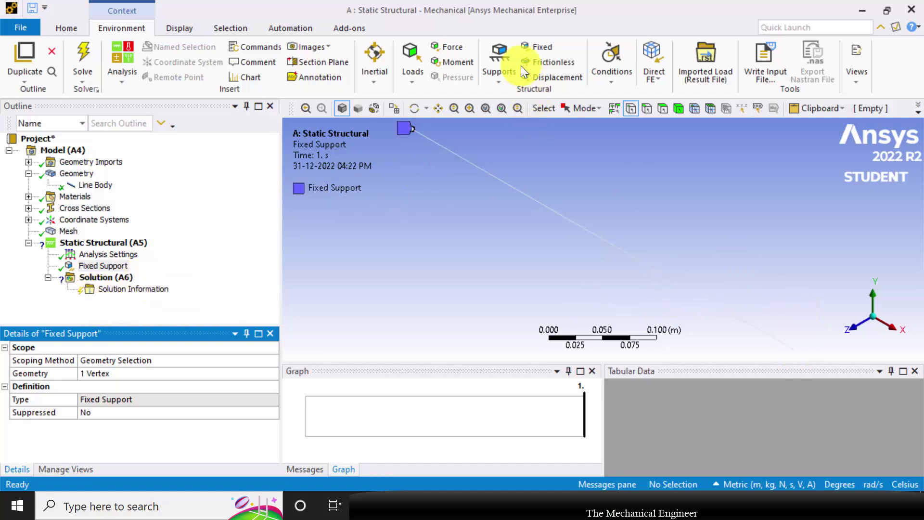
left_click(453, 47)
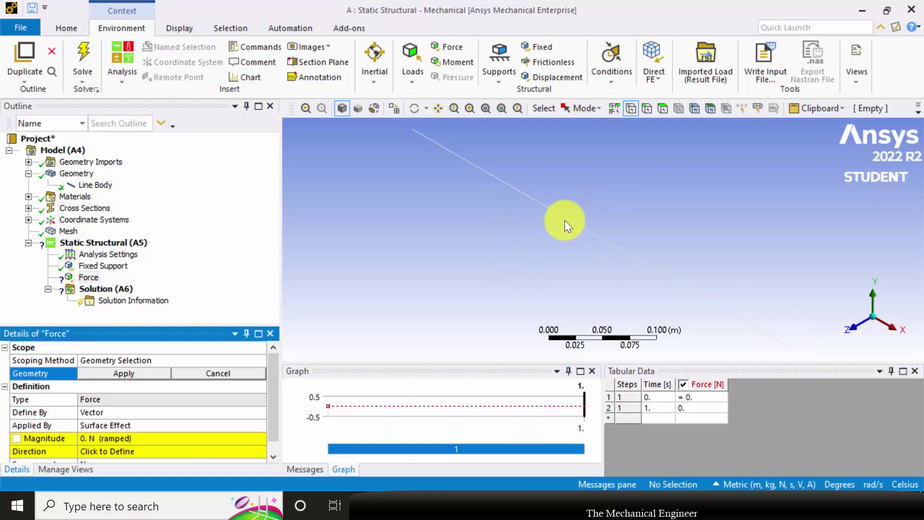
Render the beam as a solid cylinder using its circular cross section
left_click(177, 28)
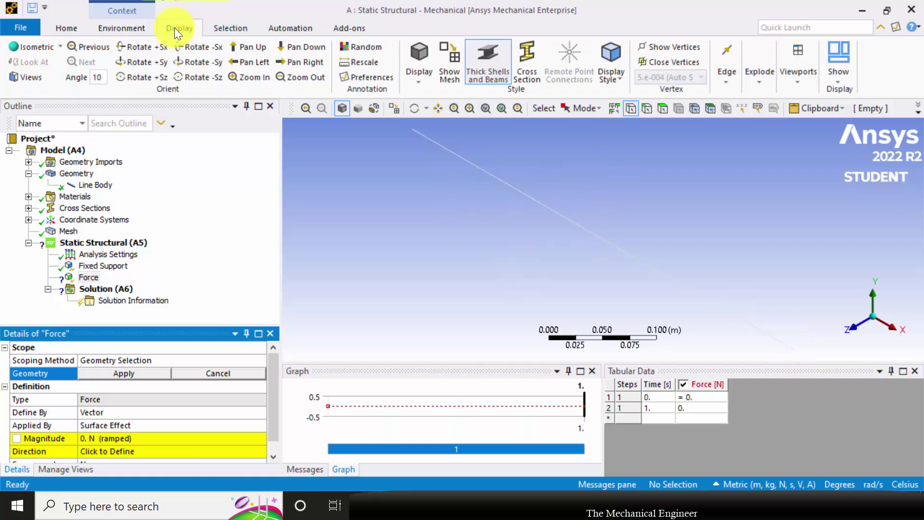
left_click(526, 63)
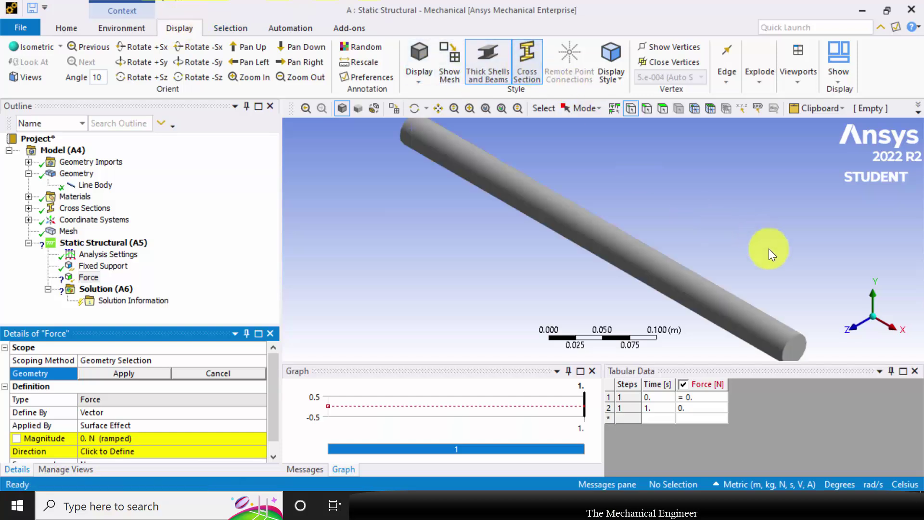
scroll(774, 259, "down", 3)
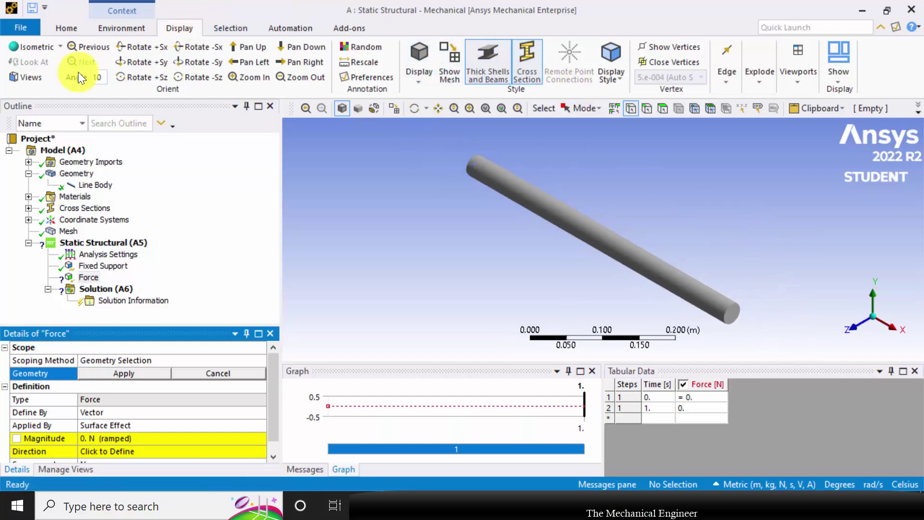
Scope the Force to the vertex at the beam's lower-right free end
left_click(122, 27)
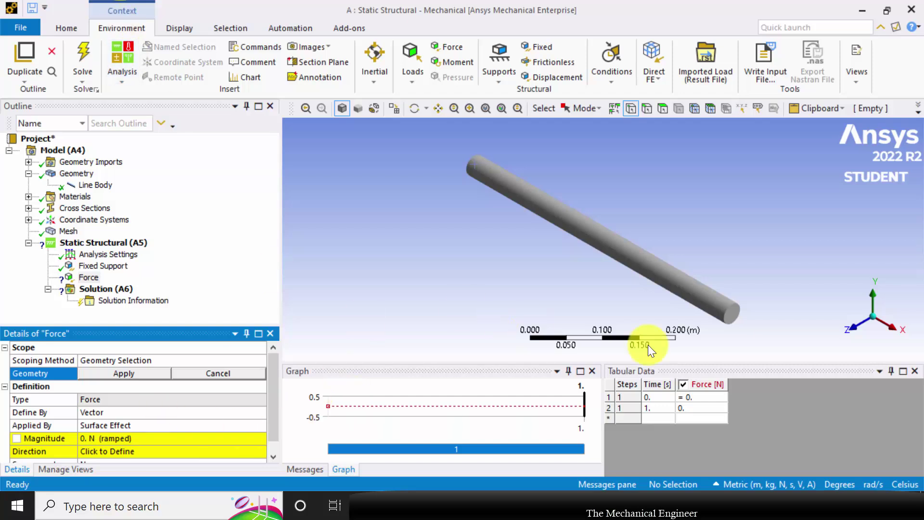
left_click(747, 323)
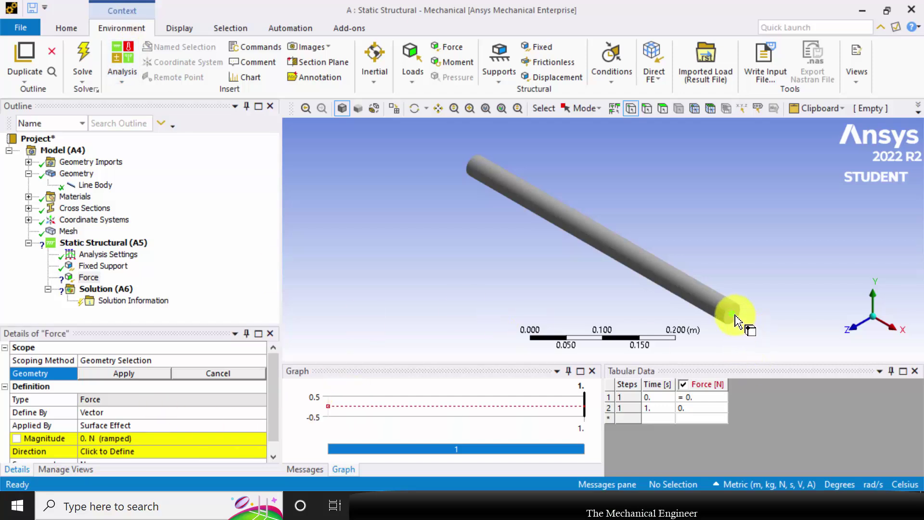
left_click(134, 374)
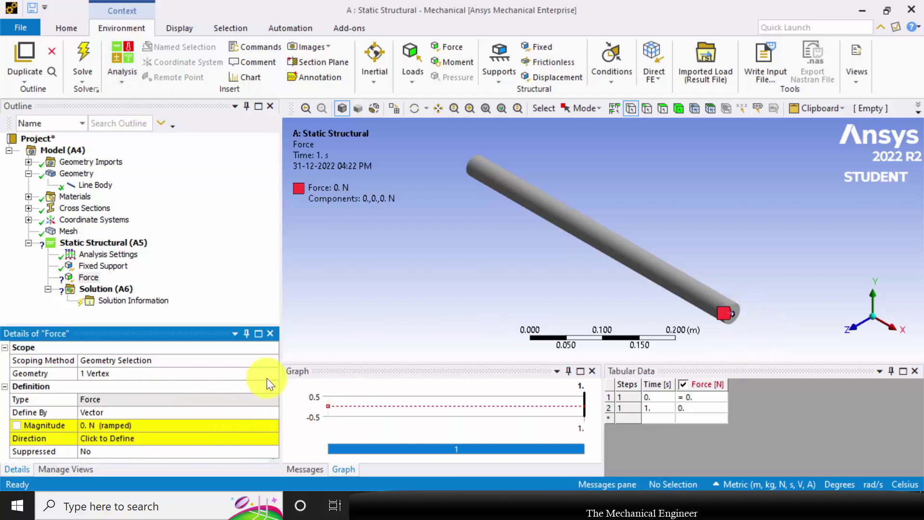
left_click(271, 410)
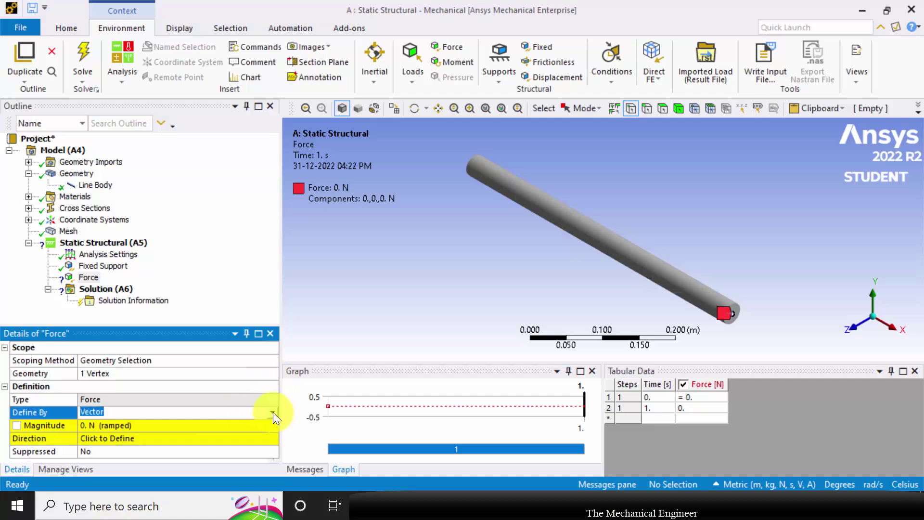
Define the Force by components with an X component of 12e3 (12000 N)
left_click(273, 412)
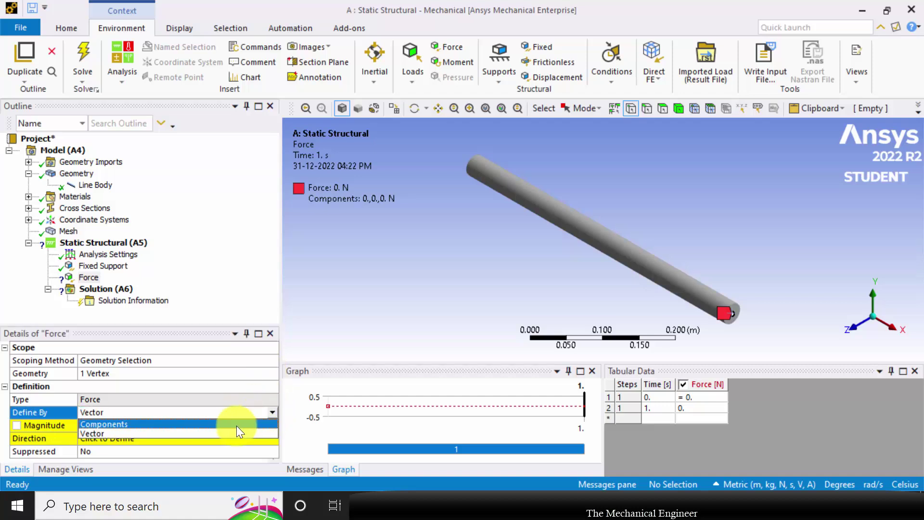
left_click(227, 425)
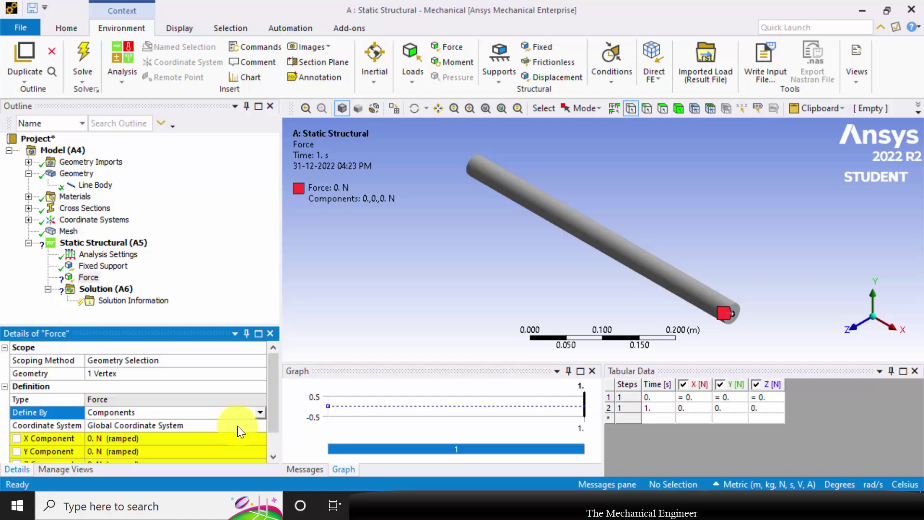
left_click_drag(274, 391, 275, 436)
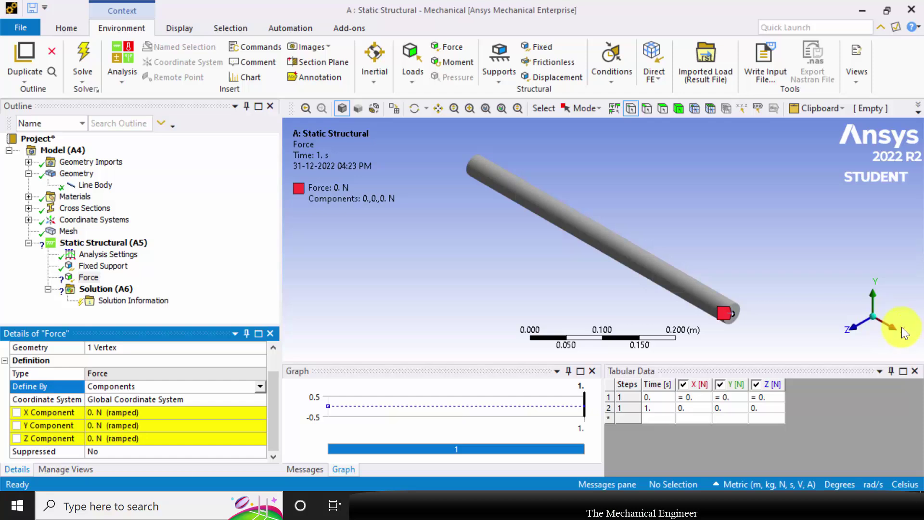
left_click(119, 413)
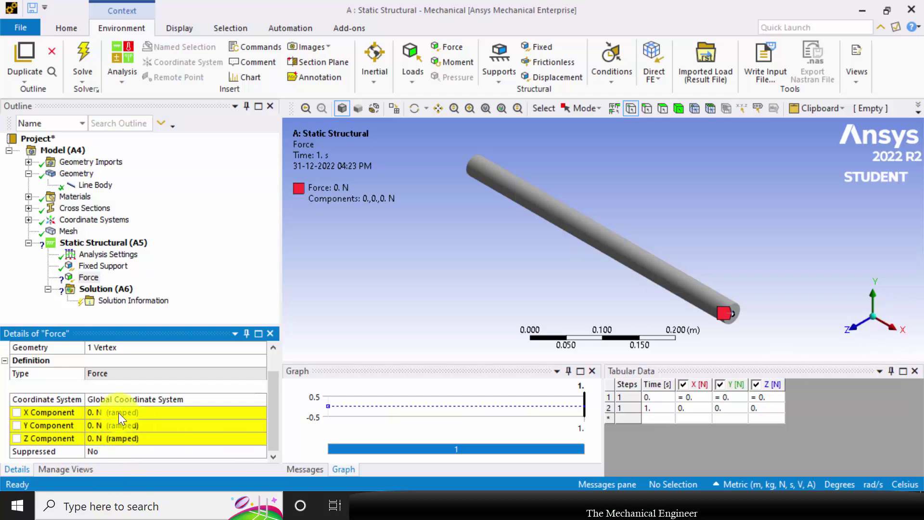
type("12e3")
key("Return")
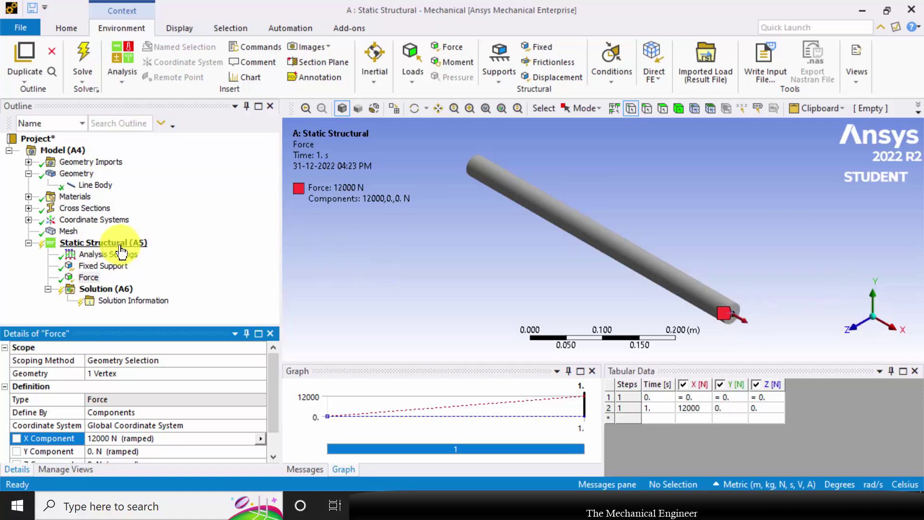
Solve the model and insert a Beam Tool under Solution, expanded to show its stresses
left_click(82, 48)
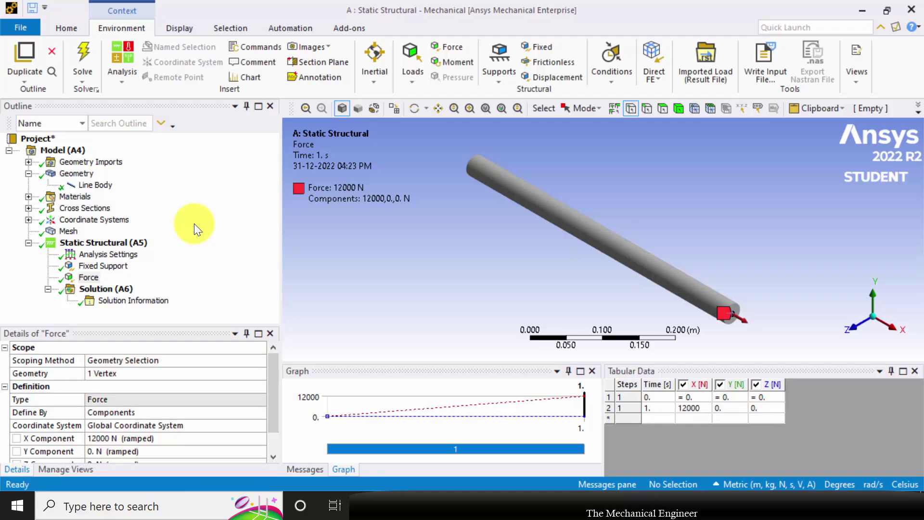
left_click(121, 290)
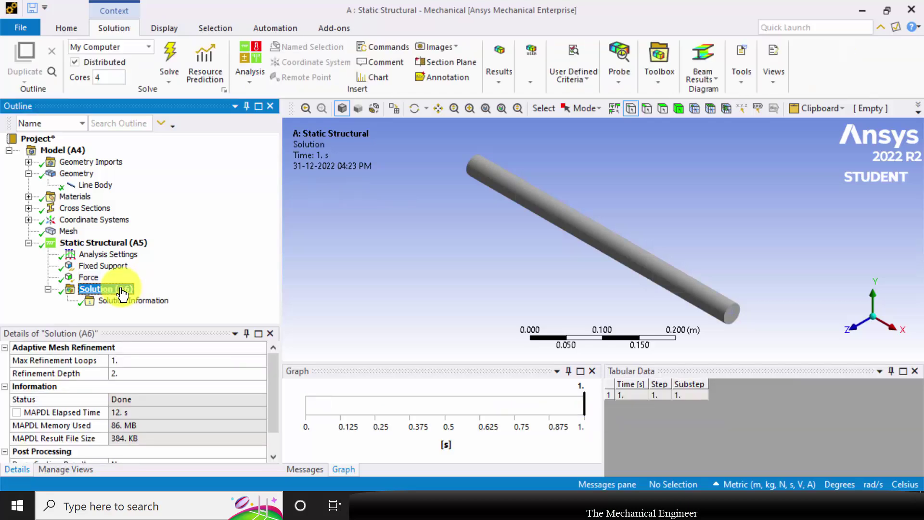
right_click(122, 292)
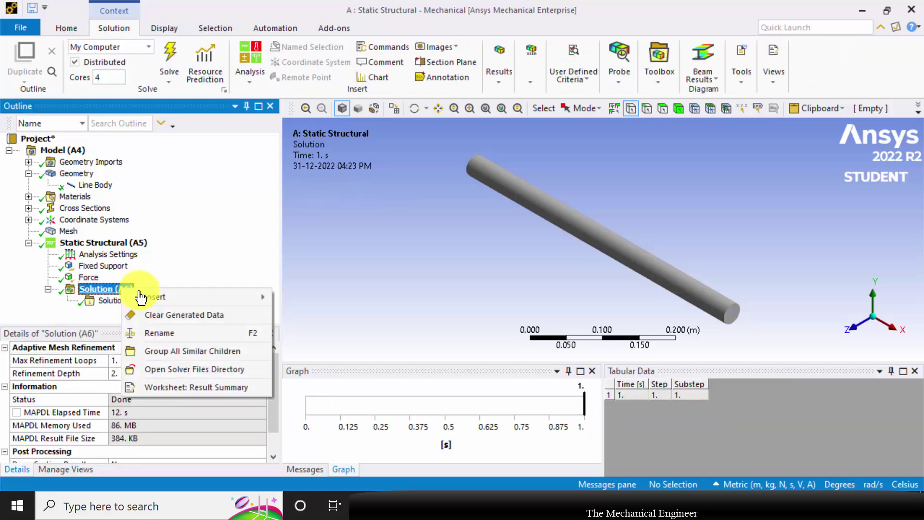
mouse_move(211, 303)
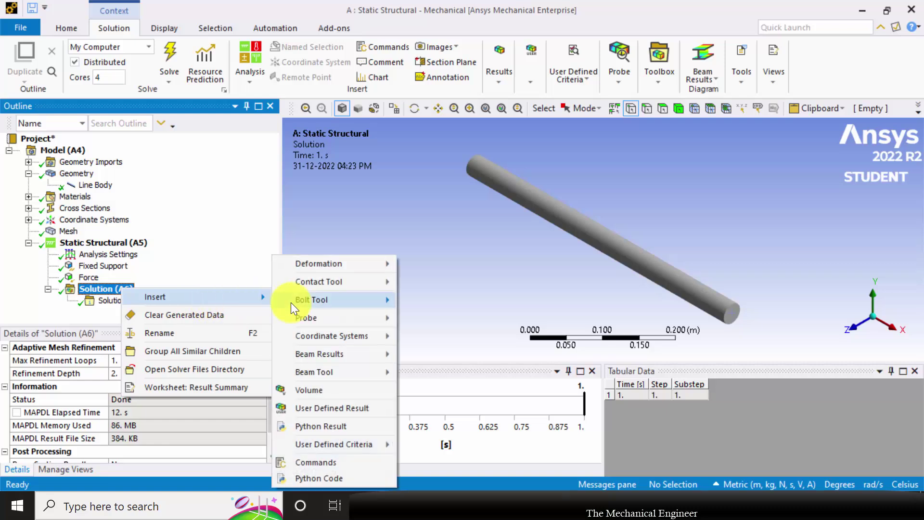
mouse_move(337, 376)
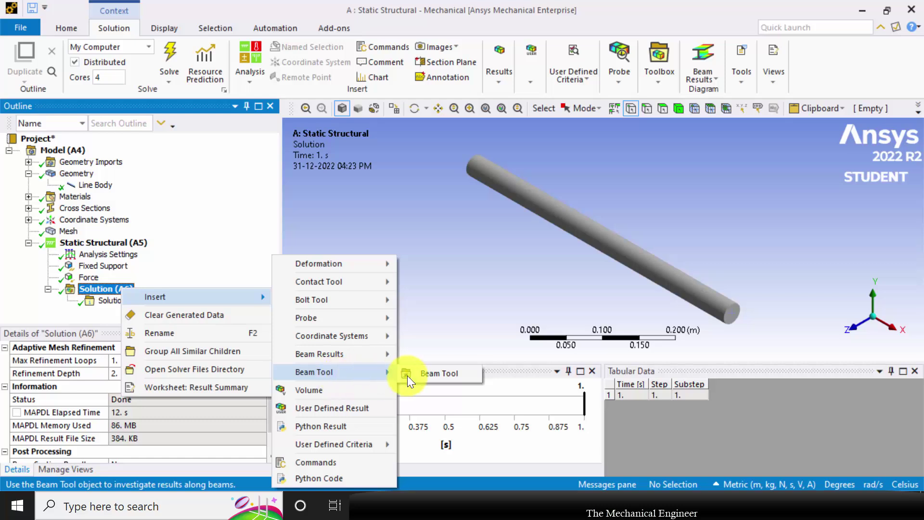
left_click(423, 376)
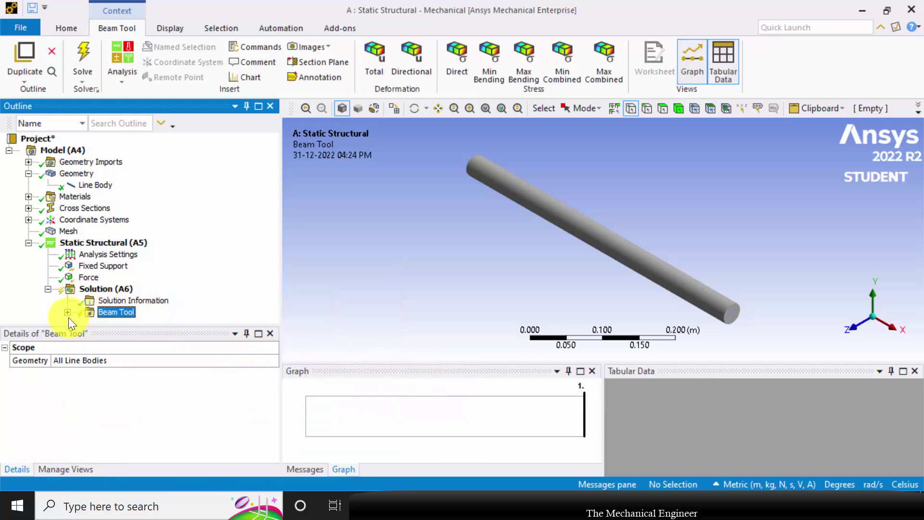
left_click(68, 313)
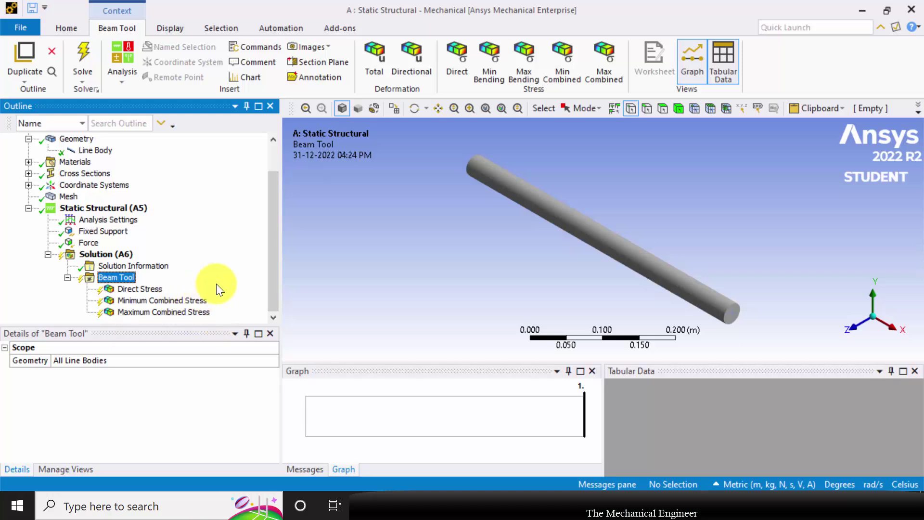
Insert a Total Deformation result under Solution (A6)
right_click(120, 254)
mouse_move(211, 263)
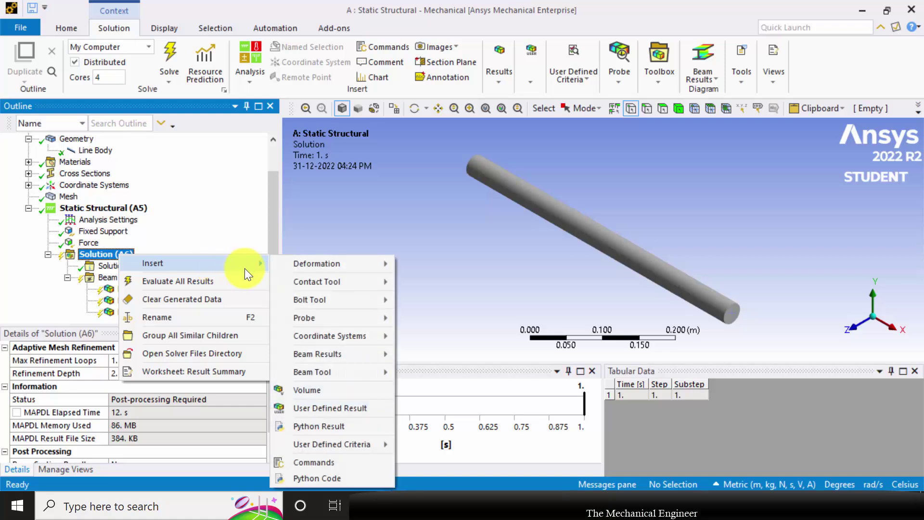
mouse_move(328, 269)
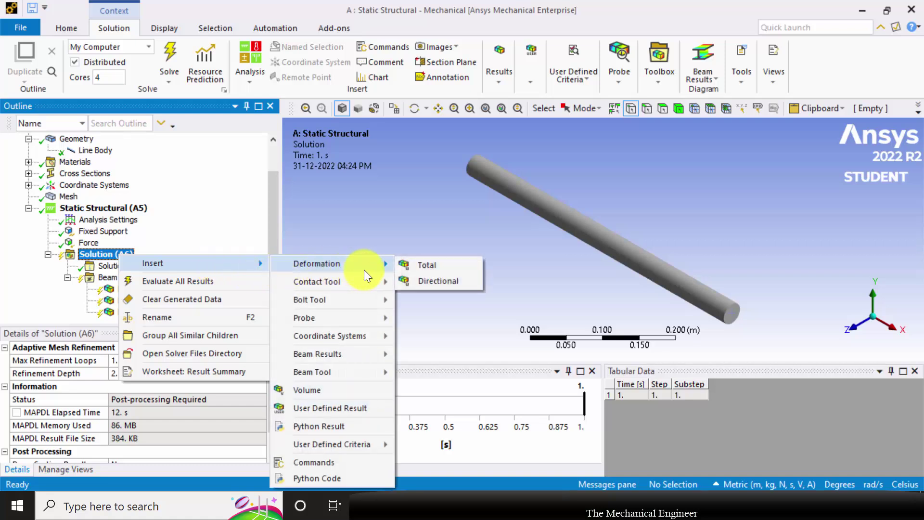
left_click(452, 267)
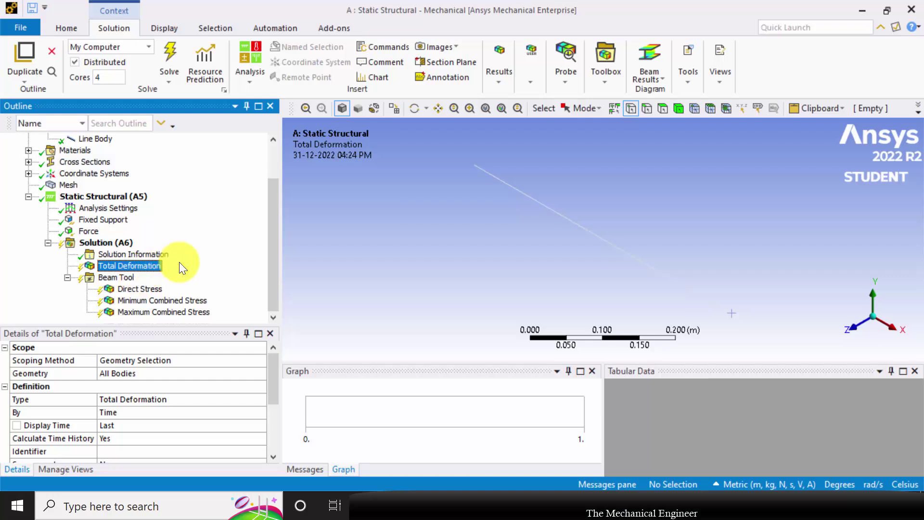
Evaluate all results under Solution (A6)
left_click(103, 243)
right_click(103, 243)
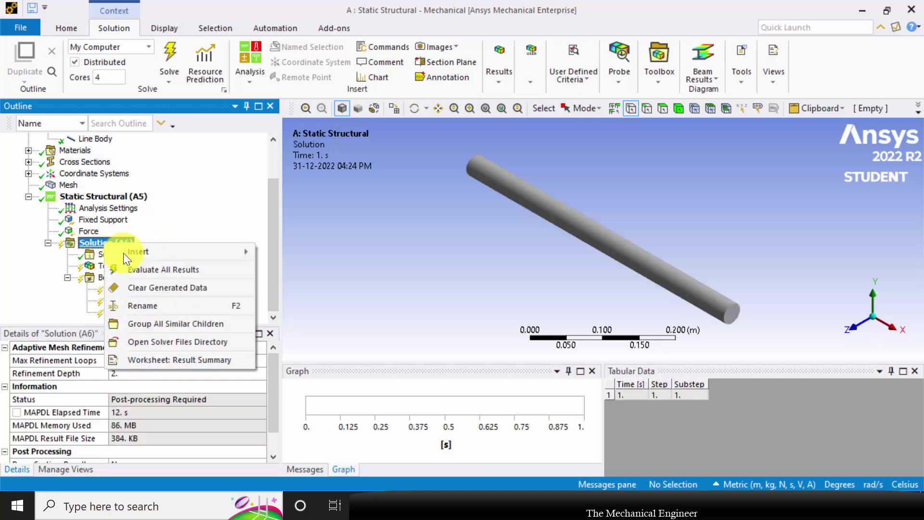
left_click(150, 271)
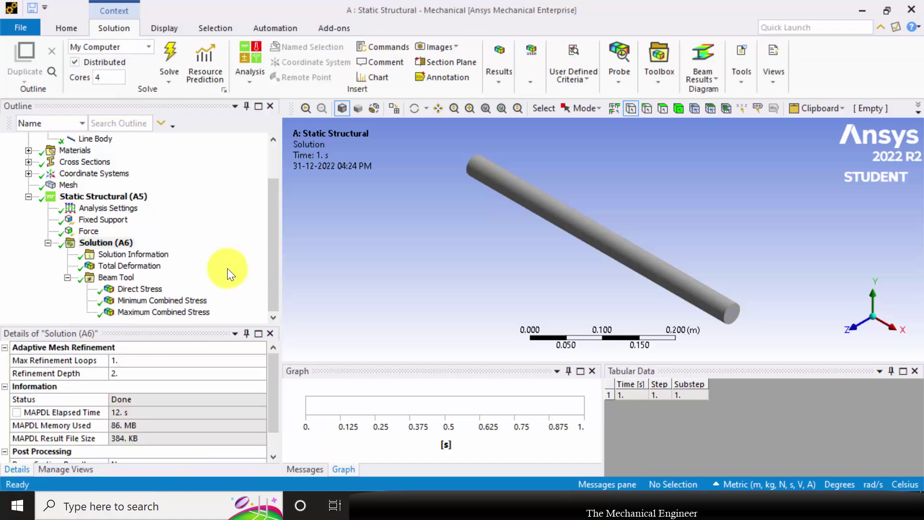
Review Total Deformation (max 3.5553e-5 m) and the Combined and Direct Stress (1.4932e7 Pa) results
left_click(129, 266)
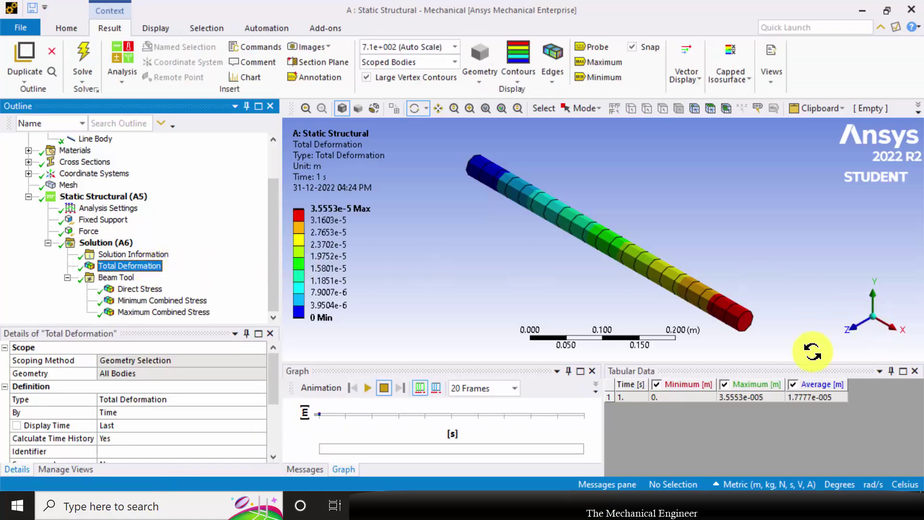
left_click(323, 212)
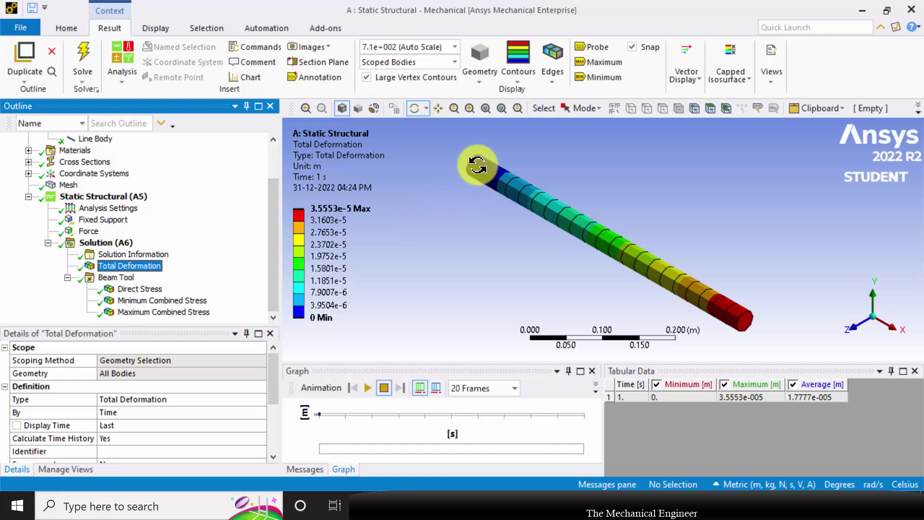
left_click(155, 312)
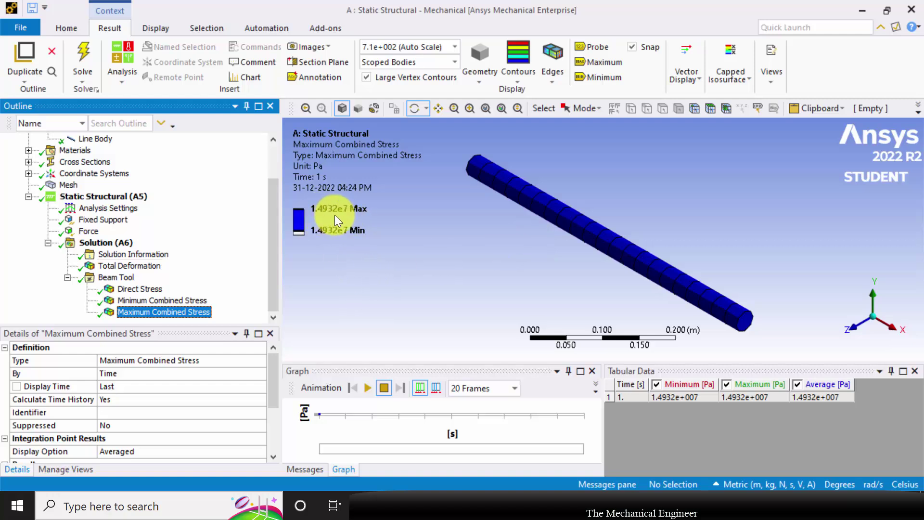
left_click(180, 303)
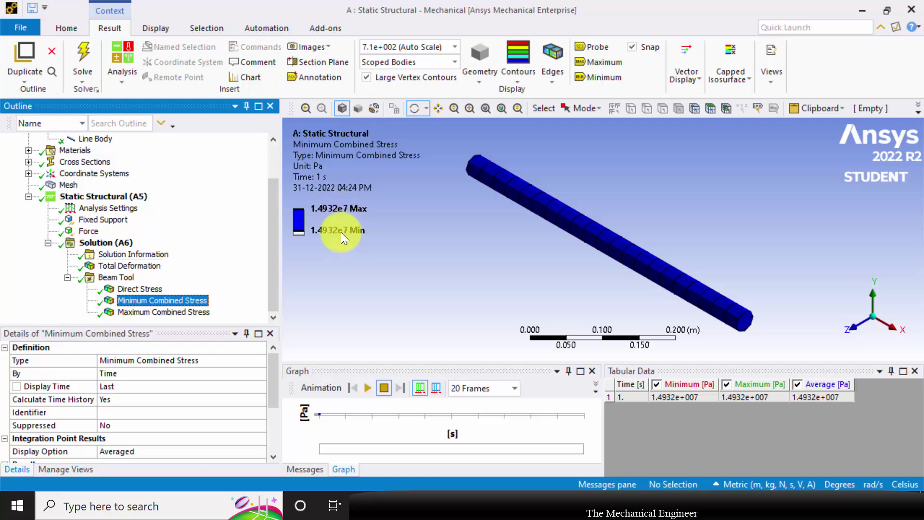
left_click(132, 289)
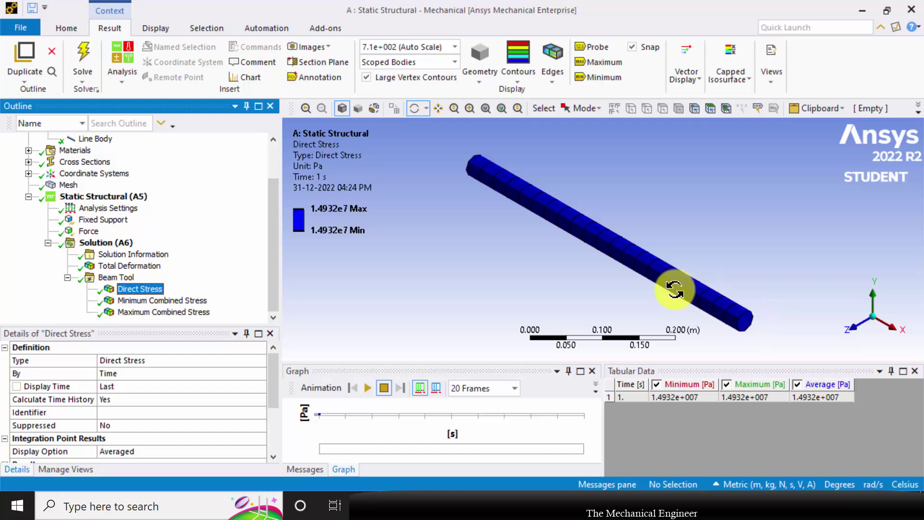
left_click(141, 266)
Save the Total Deformation plot as the image 'deformation' and start its result animation
left_click(322, 49)
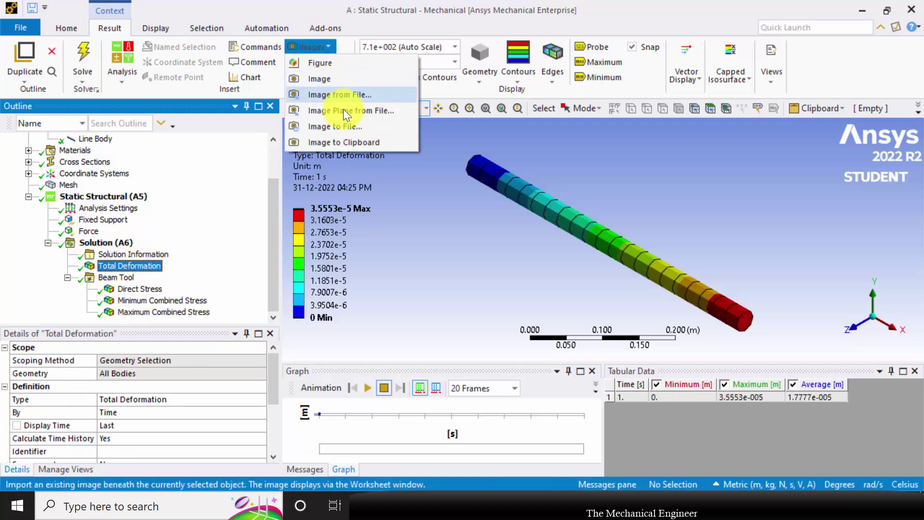
left_click(412, 204)
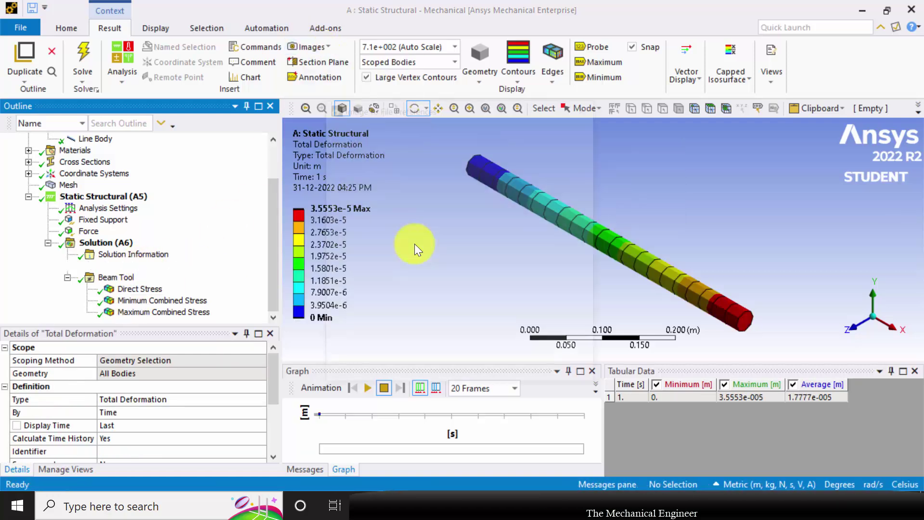
left_click(447, 189)
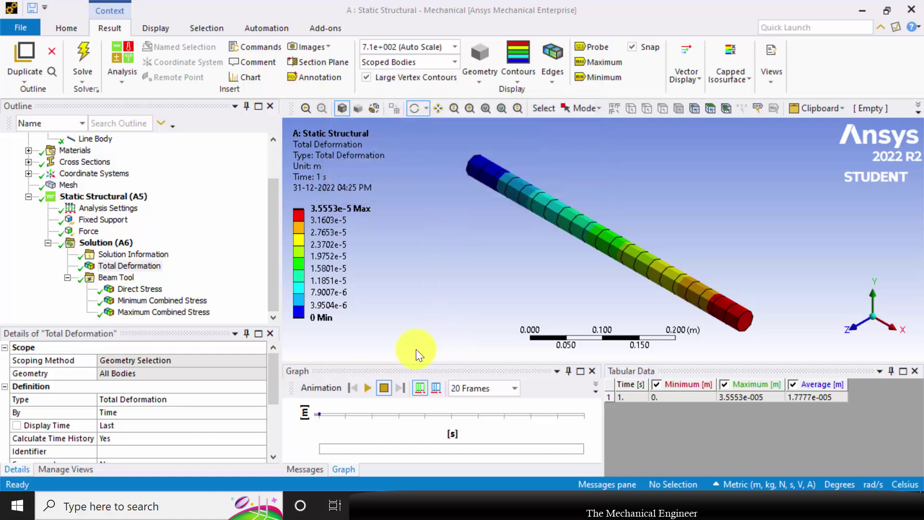
type("def")
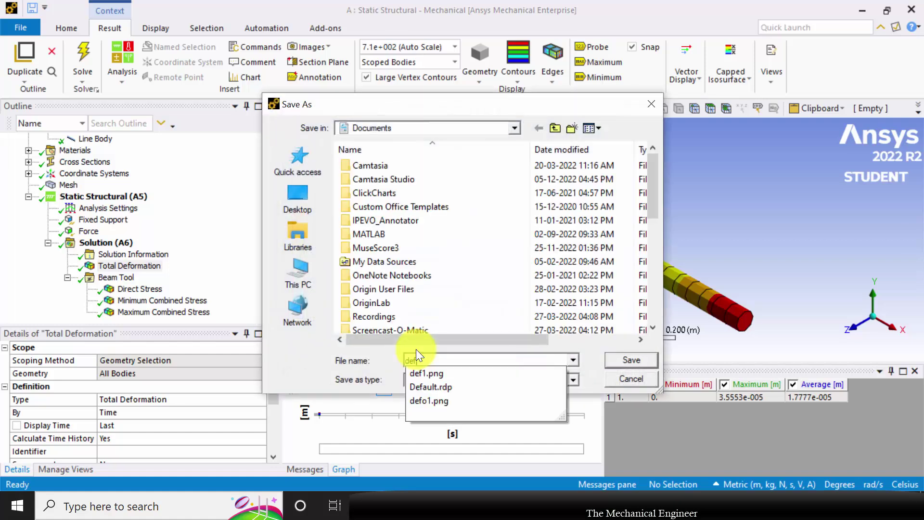
type("ormation")
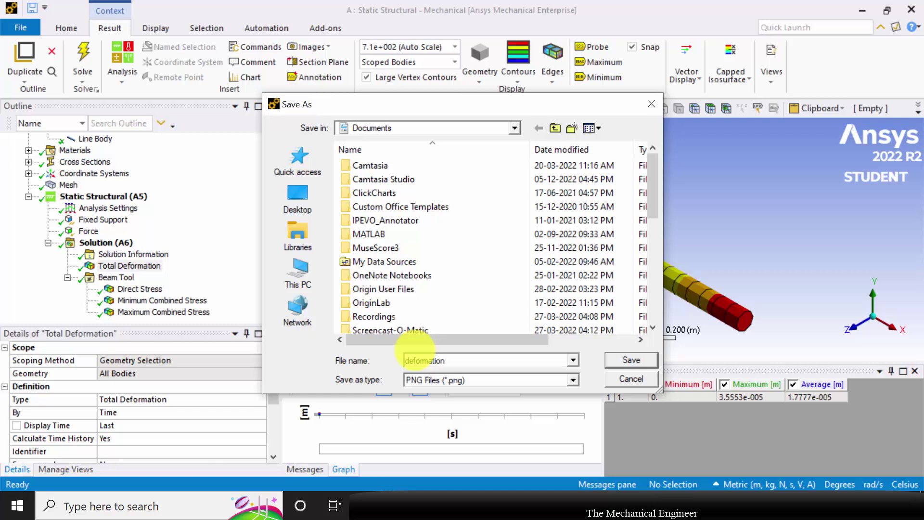
key("Return")
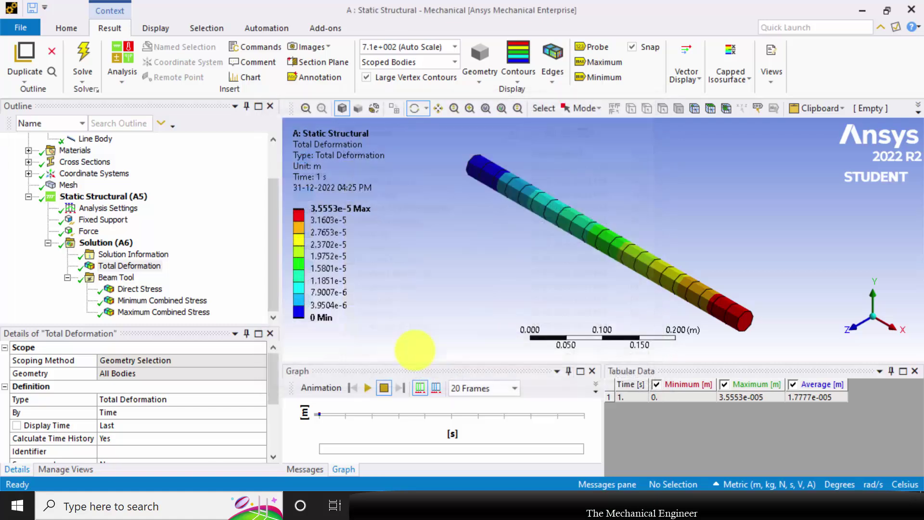
left_click(368, 388)
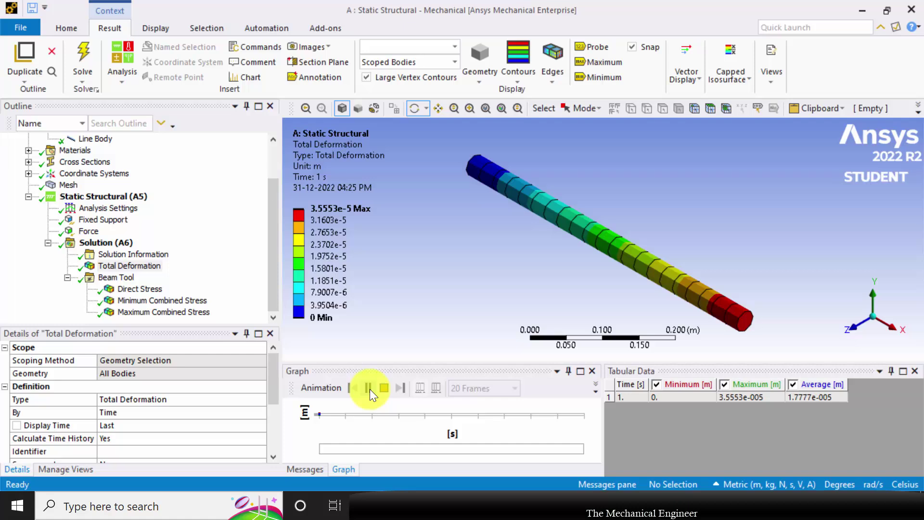